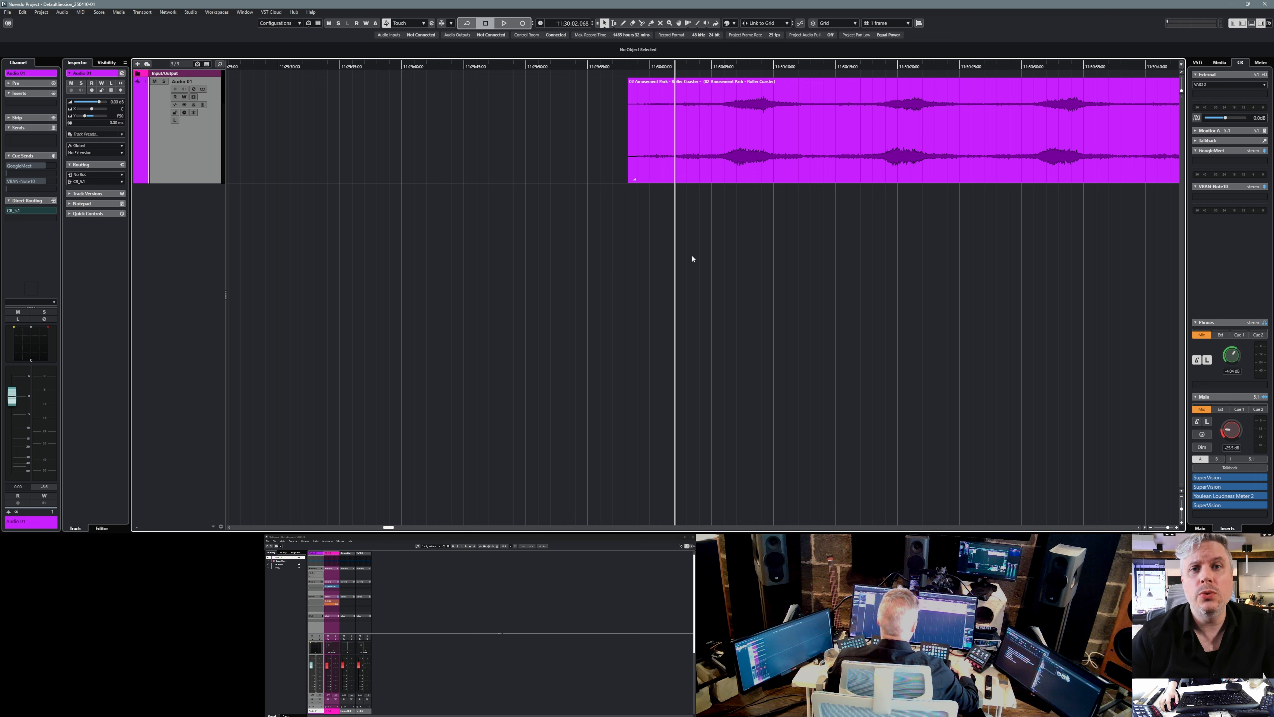
Assign the semicolon key to the Pro-Q 4 plug-in process in the key commands.
{"action": "key", "text": "ctrl+k"}
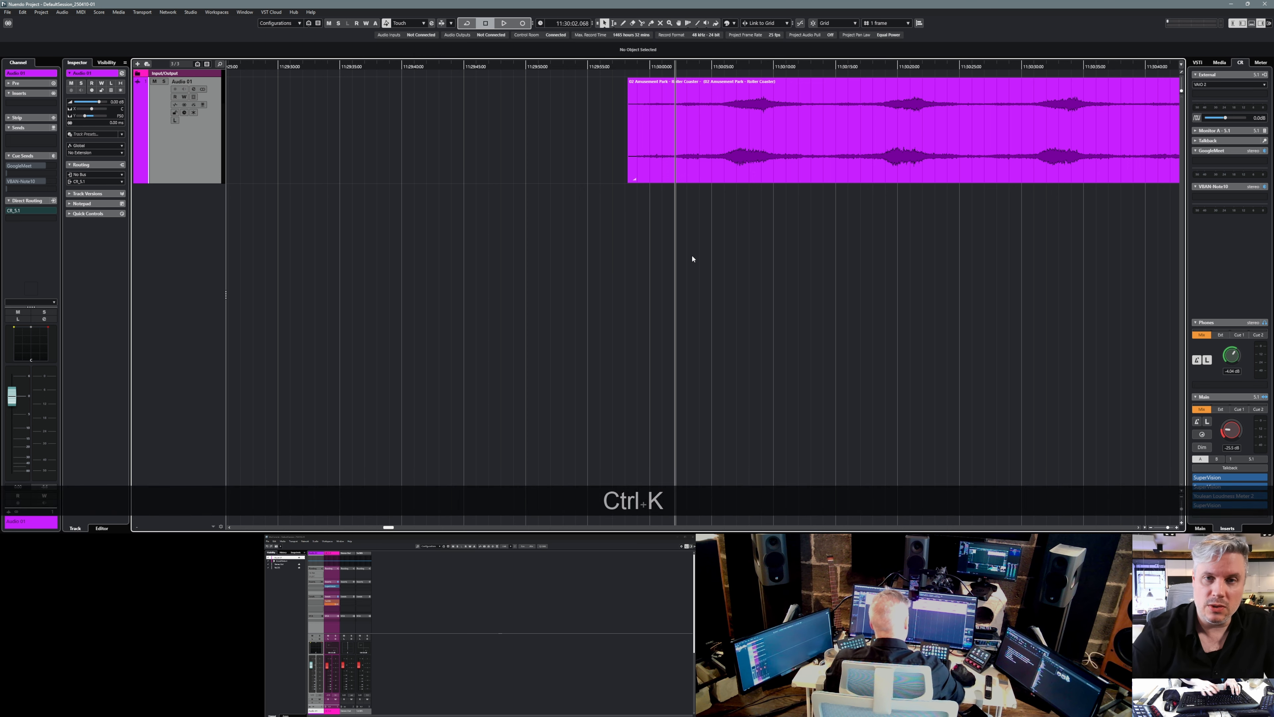
{"action": "left_click", "coordinate": [783, 105]}
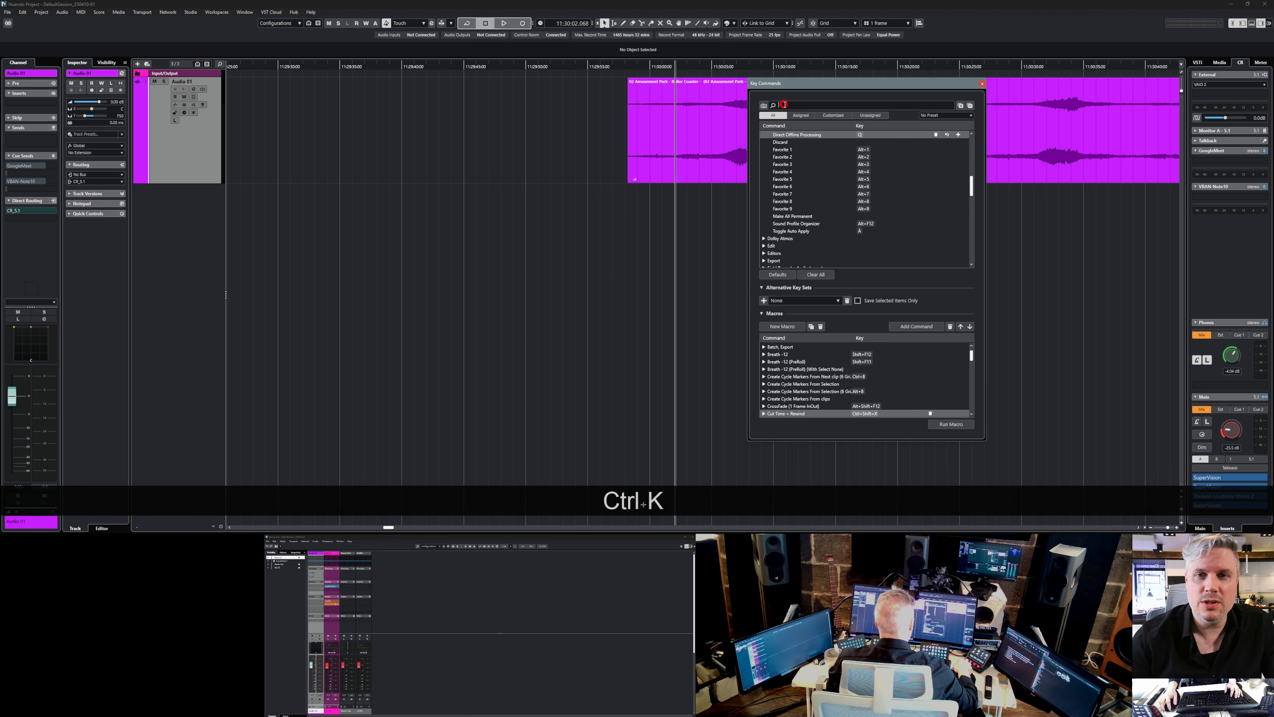
{"action": "type", "text": "q 4"}
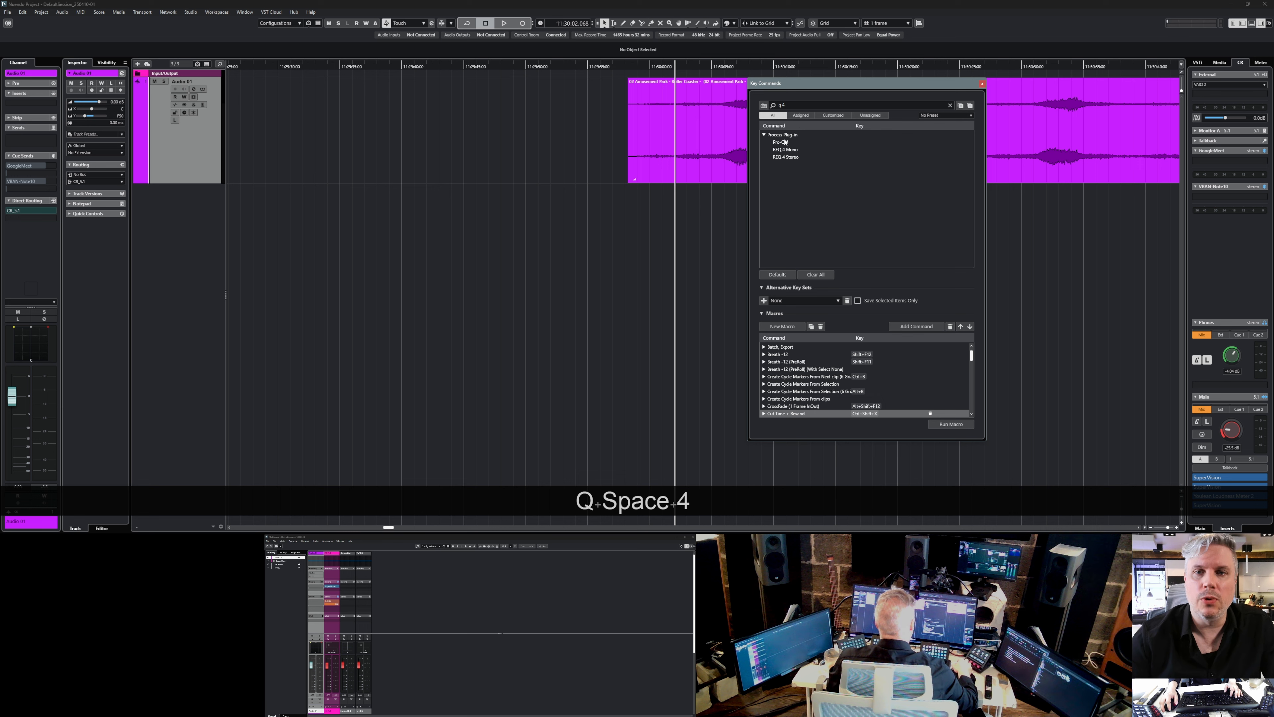
{"action": "left_click", "coordinate": [786, 142]}
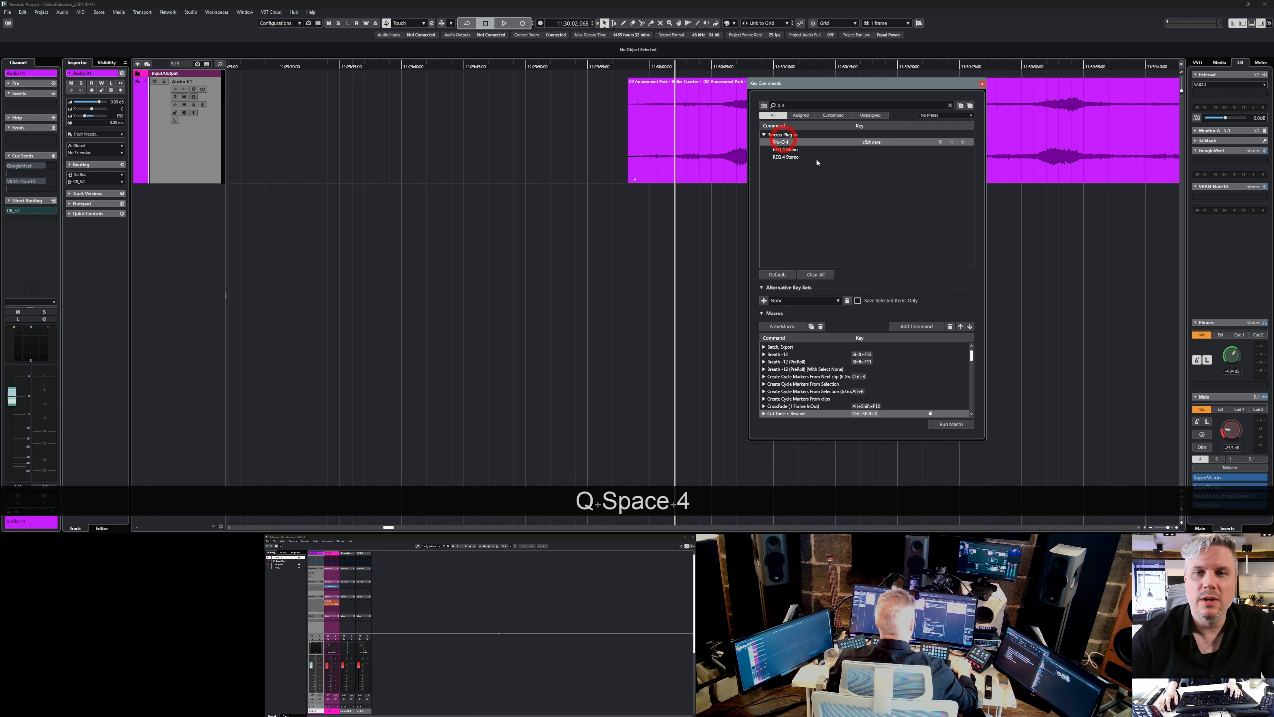
{"action": "left_click", "coordinate": [872, 142]}
{"action": "key", "text": "semicolon"}
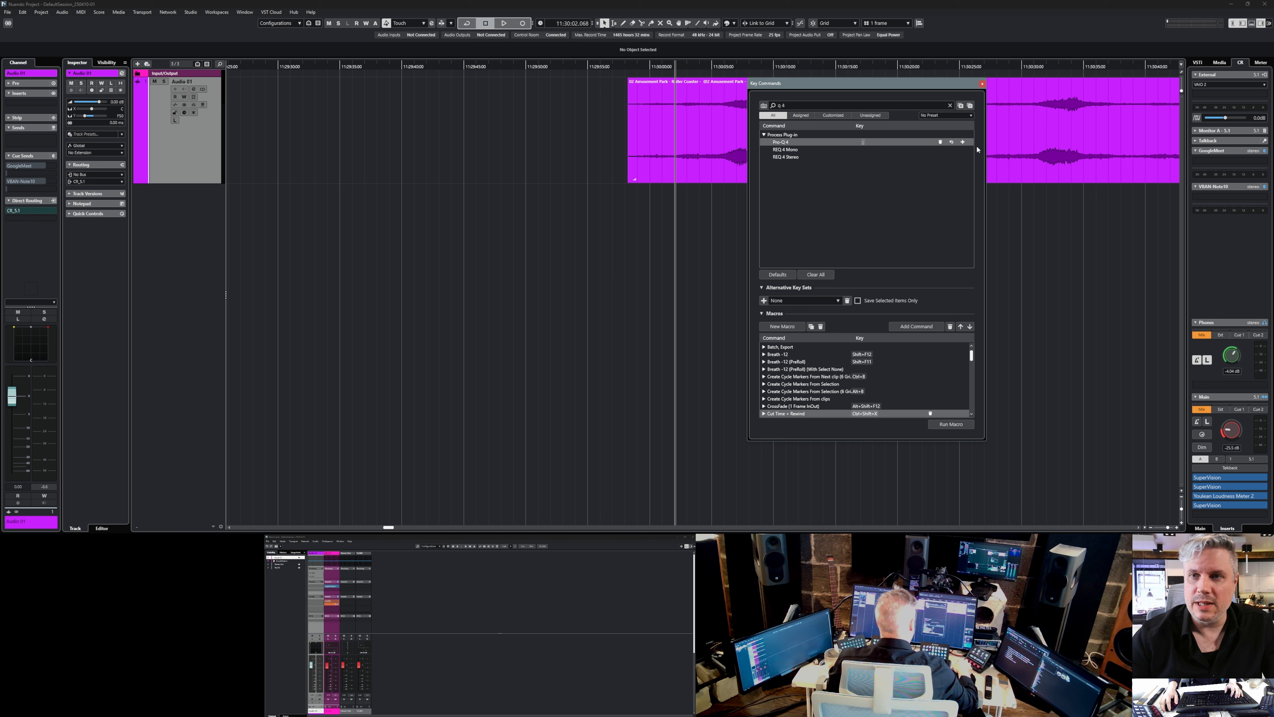
{"action": "left_click", "coordinate": [982, 84]}
Process the Amusement Park - Roller Coaster clip offline with Pro-Q 4 and move its high-cut band to a higher frequency.
{"action": "left_click", "coordinate": [707, 193]}
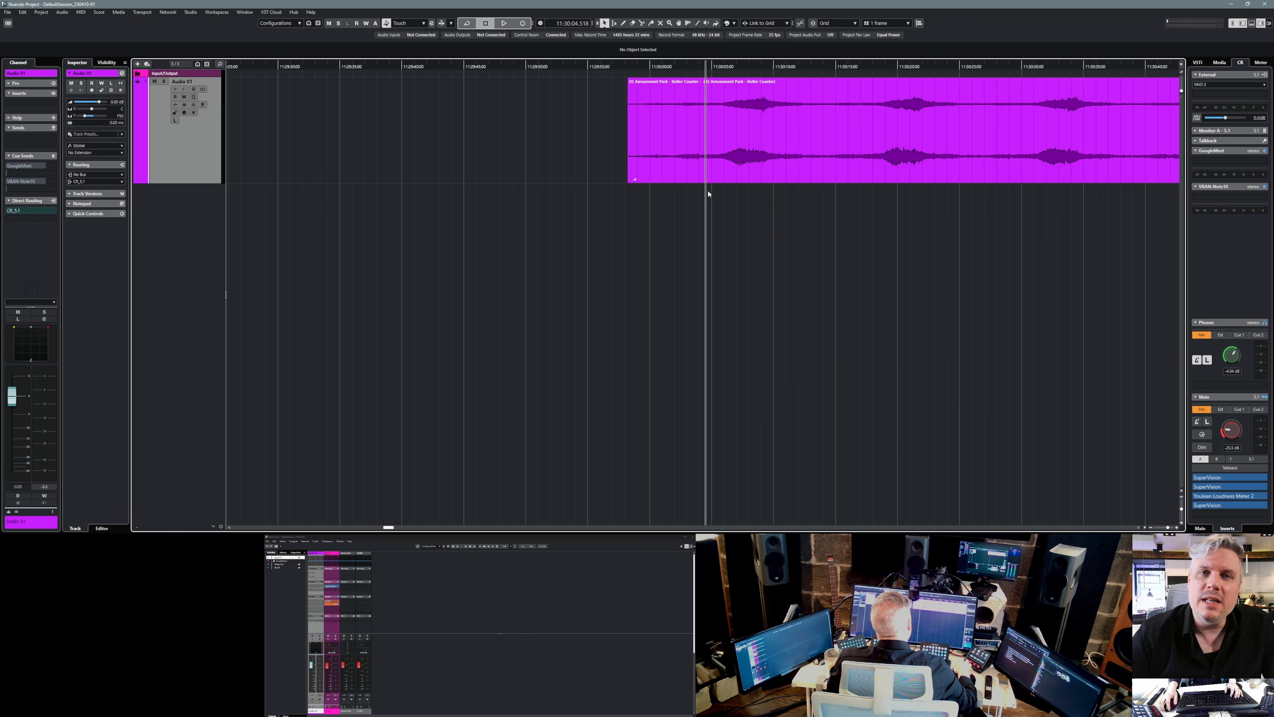
{"action": "left_click", "coordinate": [722, 145]}
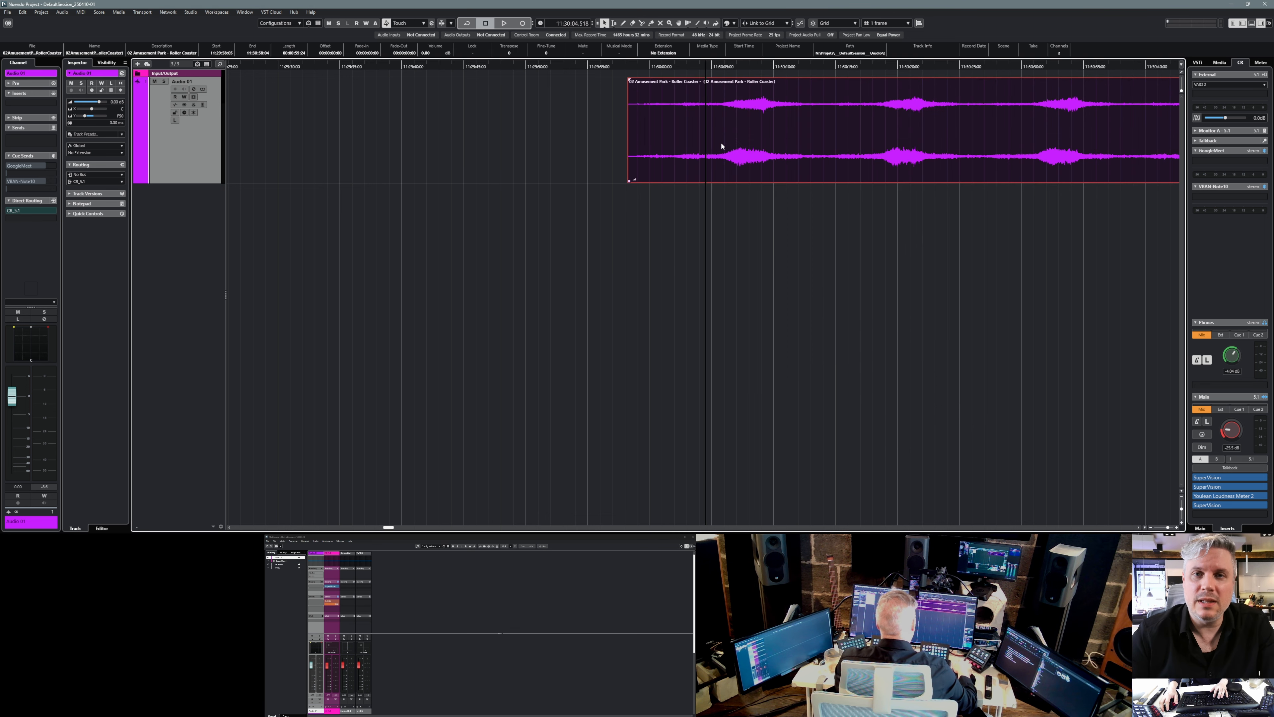
{"action": "key", "text": ";"}
{"action": "left_click_drag", "start_coordinate": [708, 193], "coordinate": [734, 126]}
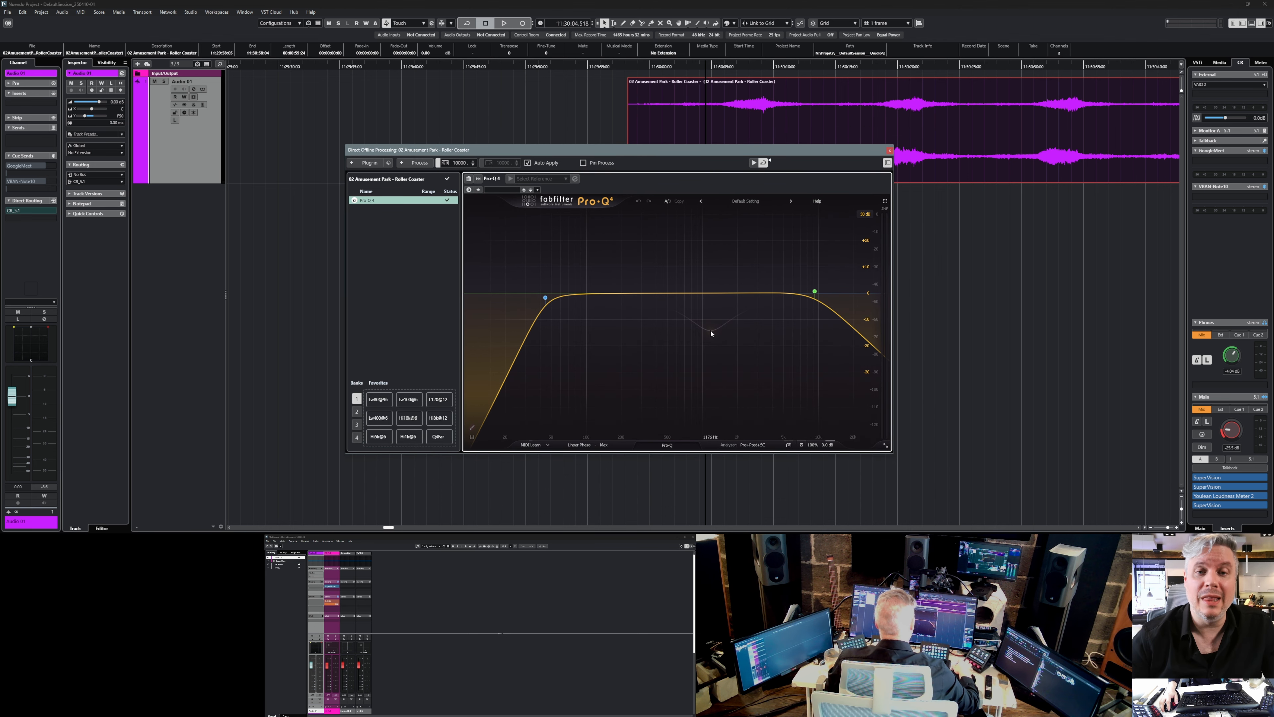
{"action": "mouse_move", "coordinate": [814, 290]}
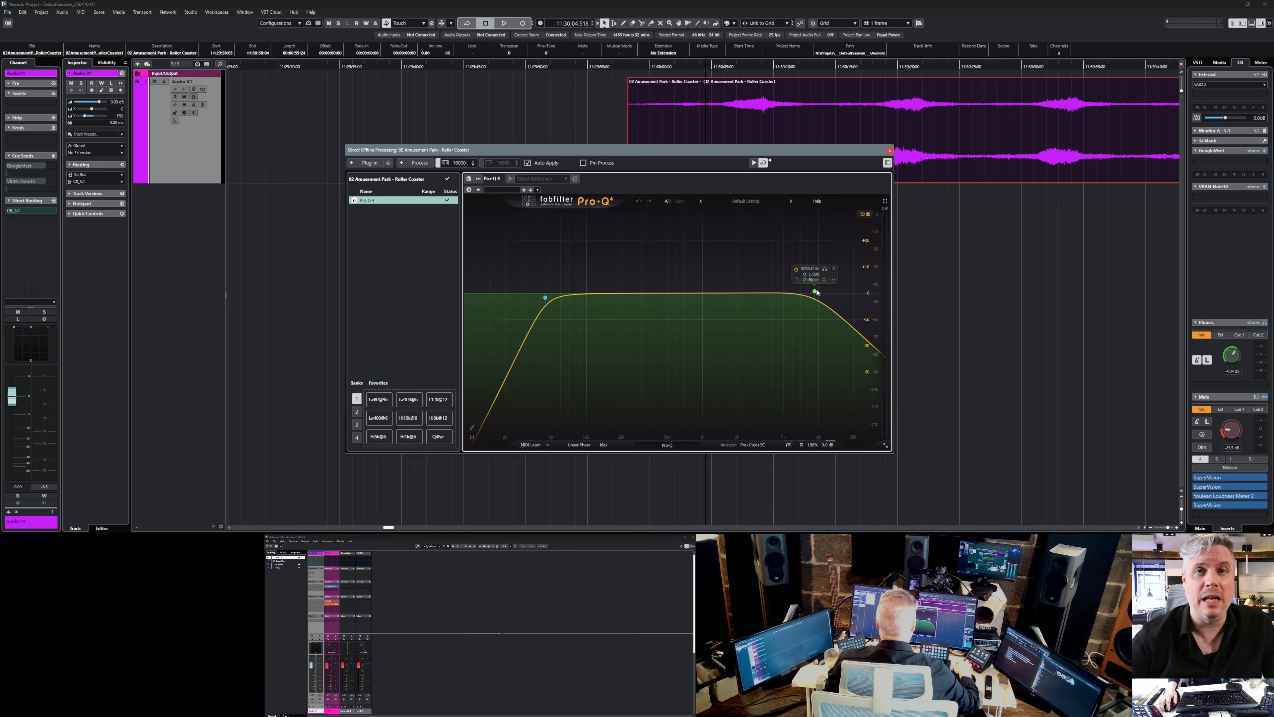
{"action": "left_click_drag", "start_coordinate": [816, 292], "coordinate": [853, 292]}
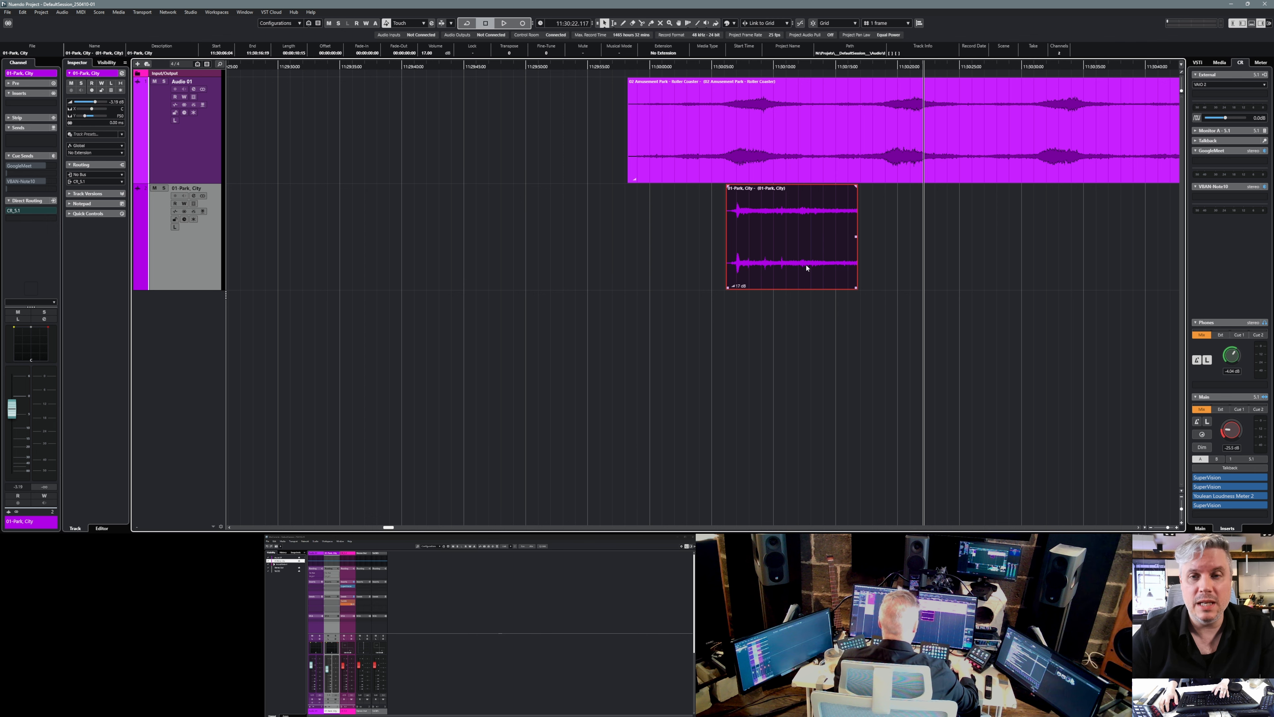
Load the Lo-Fi Box preset in the Pro-Q 4 offline process of the 01-Park, City clip.
{"action": "key", "text": "F7"}
{"action": "mouse_move", "coordinate": [864, 301]}
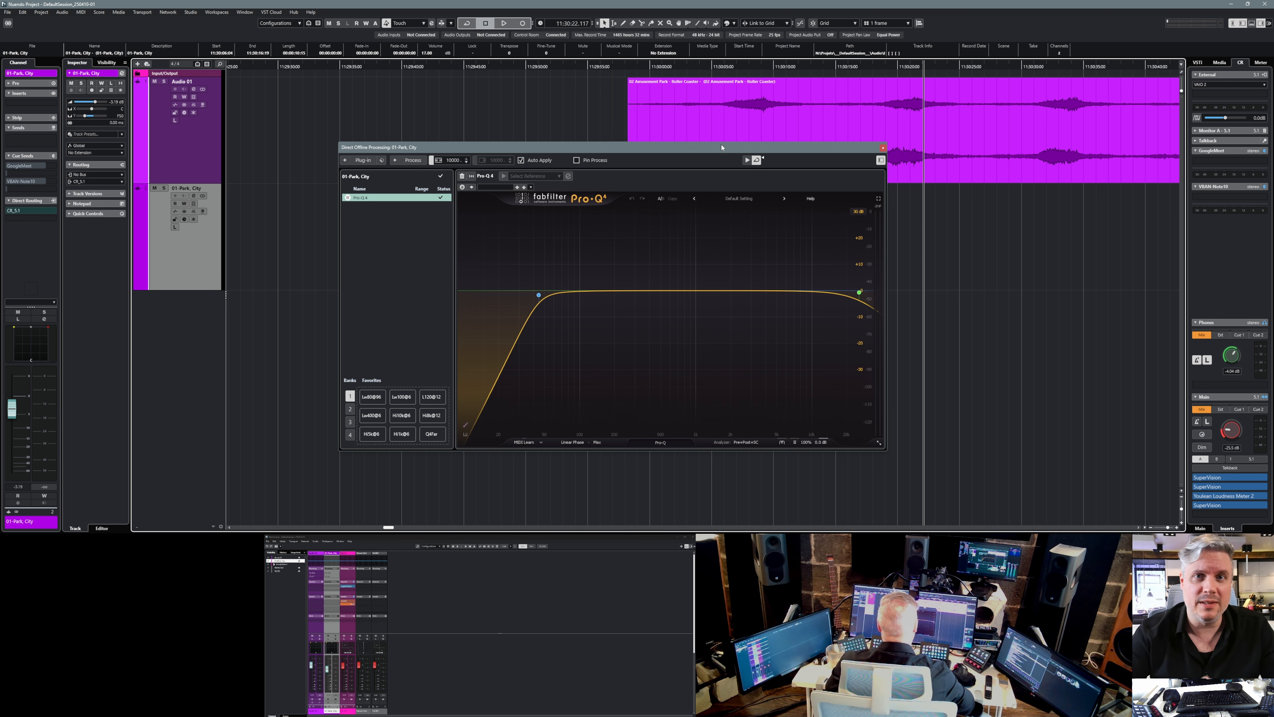
{"action": "left_click_drag", "start_coordinate": [722, 147], "coordinate": [807, 134]}
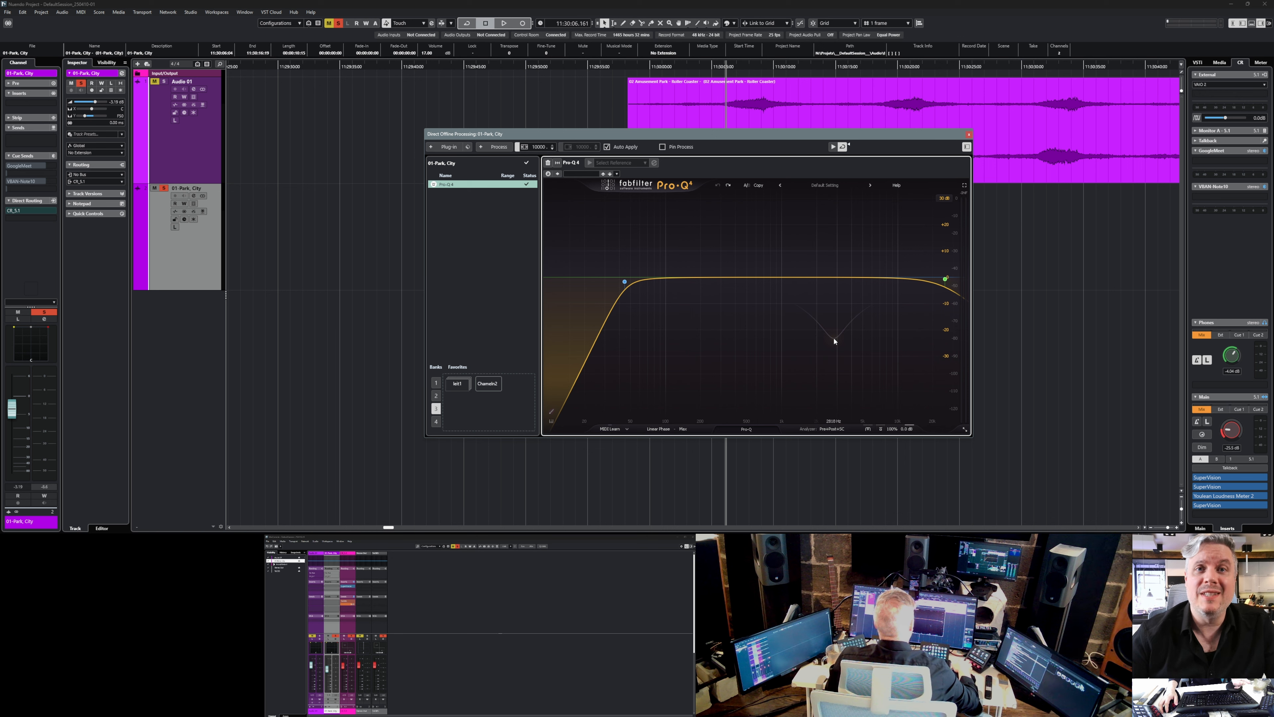
{"action": "left_click", "coordinate": [821, 186]}
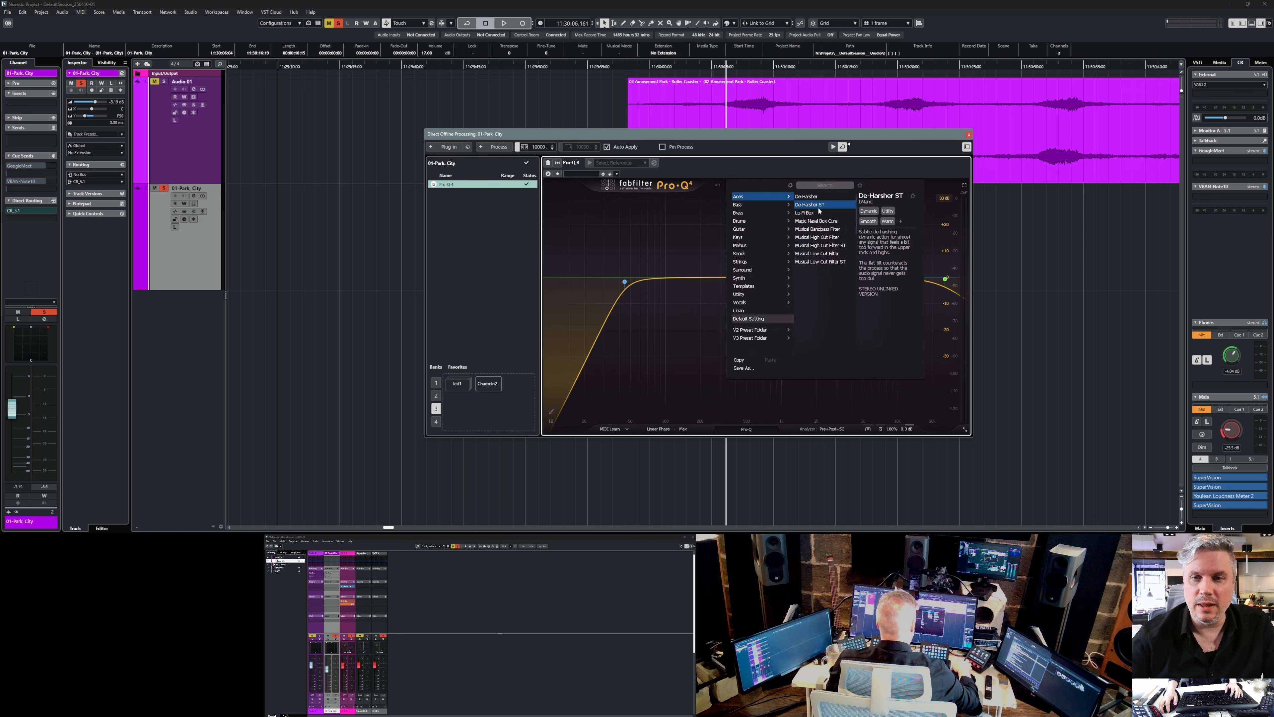
{"action": "left_click", "coordinate": [820, 212]}
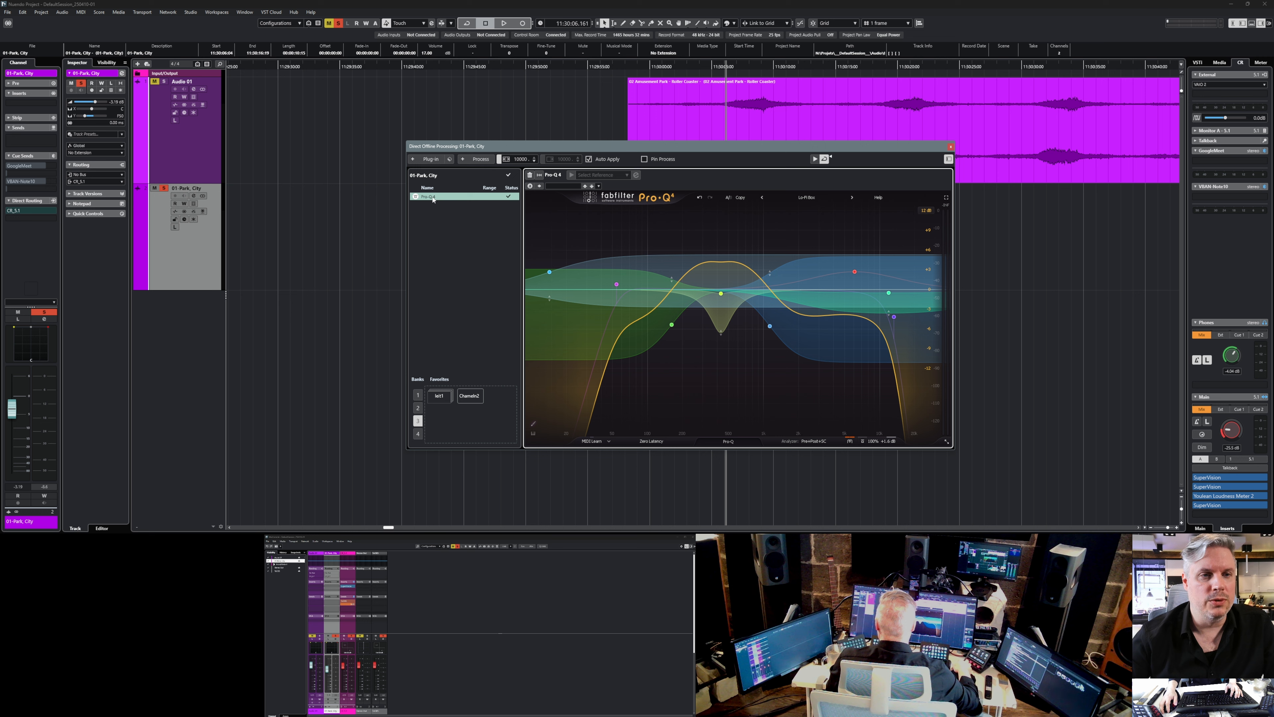
Store the Pro-Q 4 process as a favorite in bank 3 and rename it Lofi.
{"action": "left_click_drag", "start_coordinate": [434, 213], "coordinate": [440, 416]}
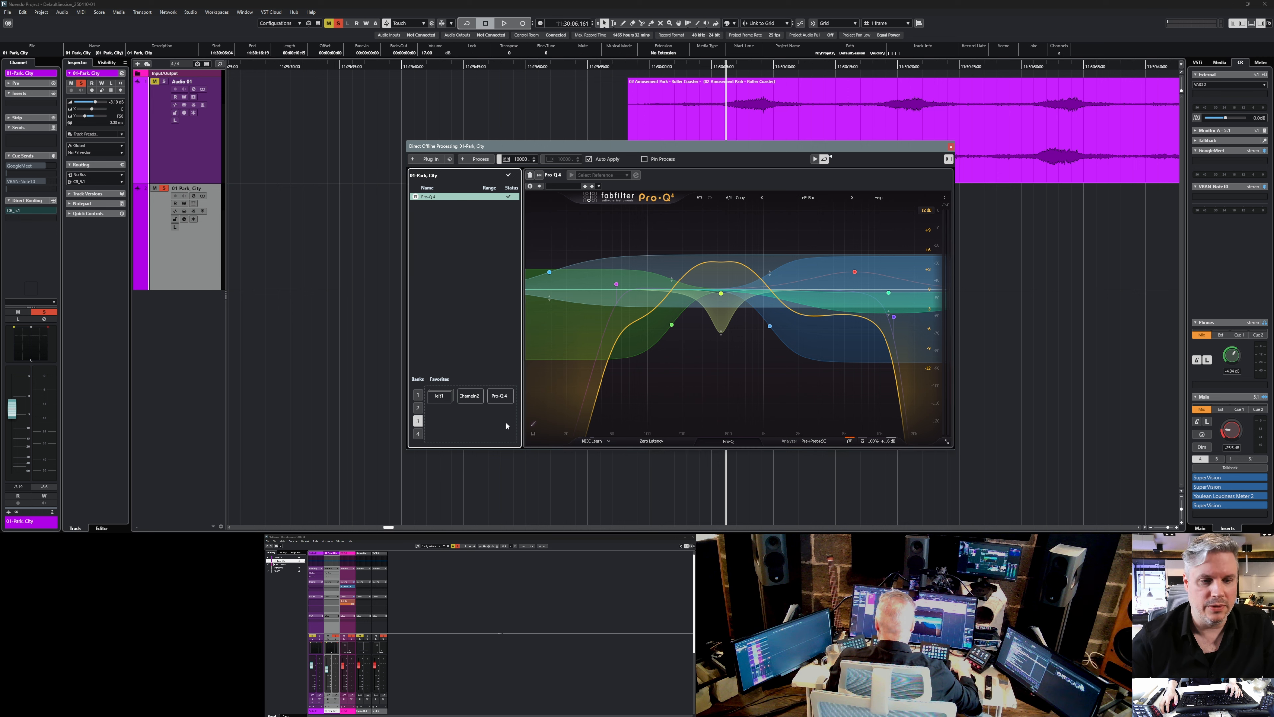
{"action": "double_click", "coordinate": [505, 398]}
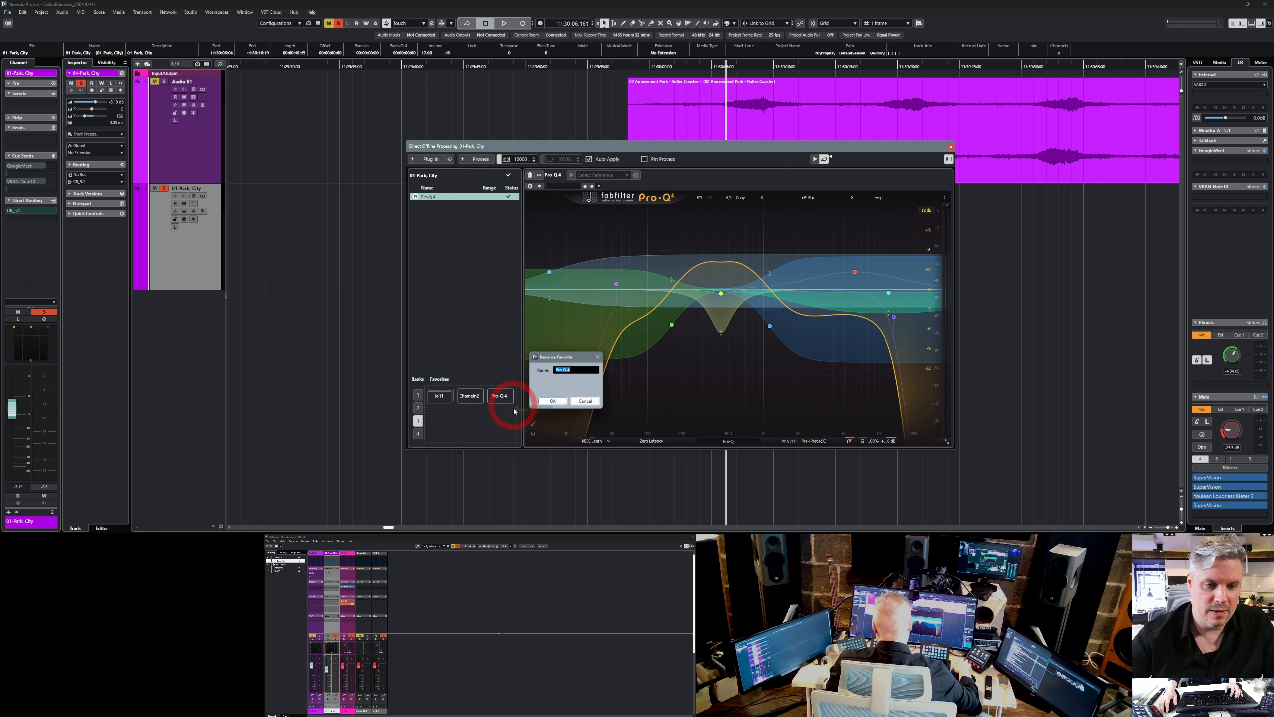
{"action": "type", "text": "Lofi"}
{"action": "key", "text": "Return"}
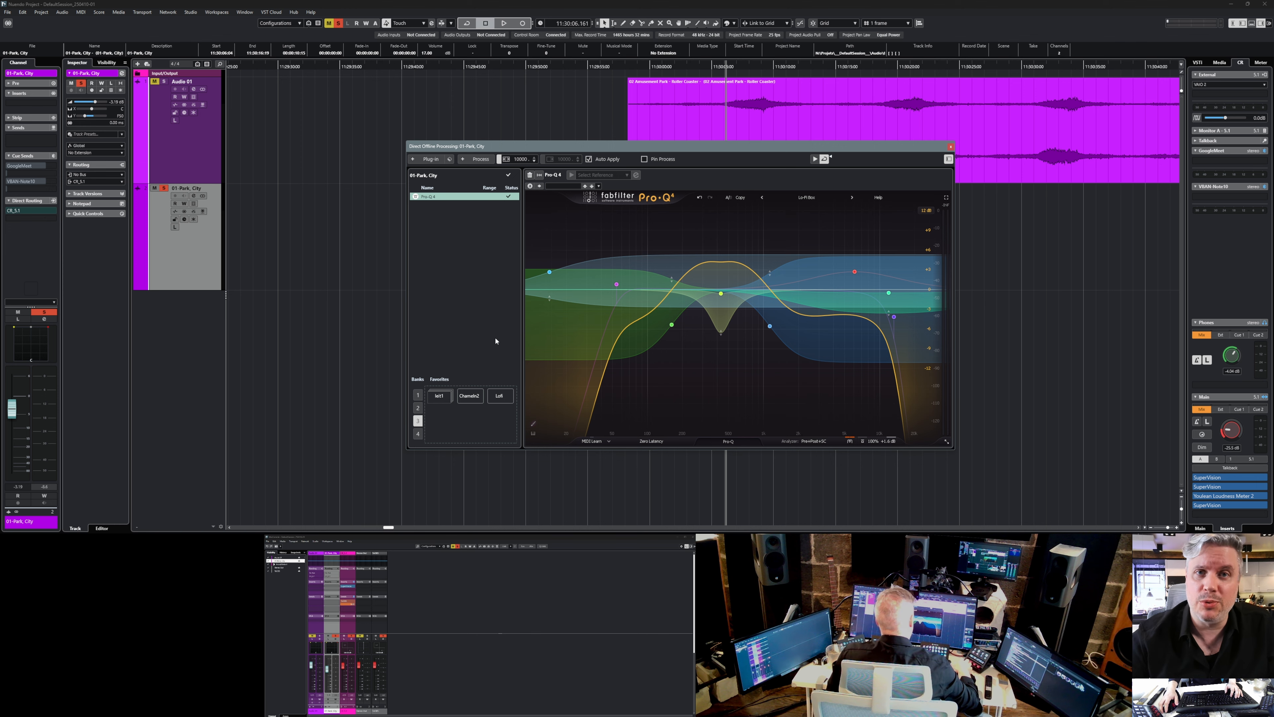
Create a new key command macro and name it DOPB3F3.
{"action": "key", "text": "ctrl+k"}
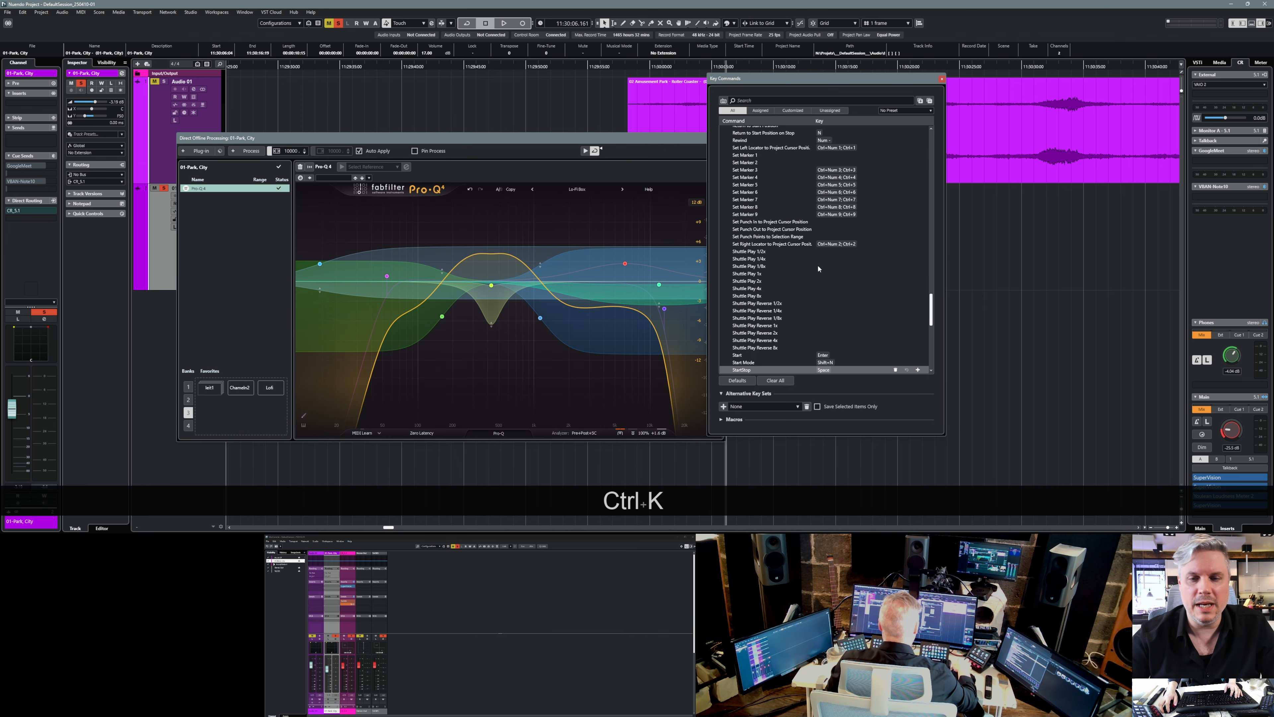
{"action": "left_click", "coordinate": [722, 419]}
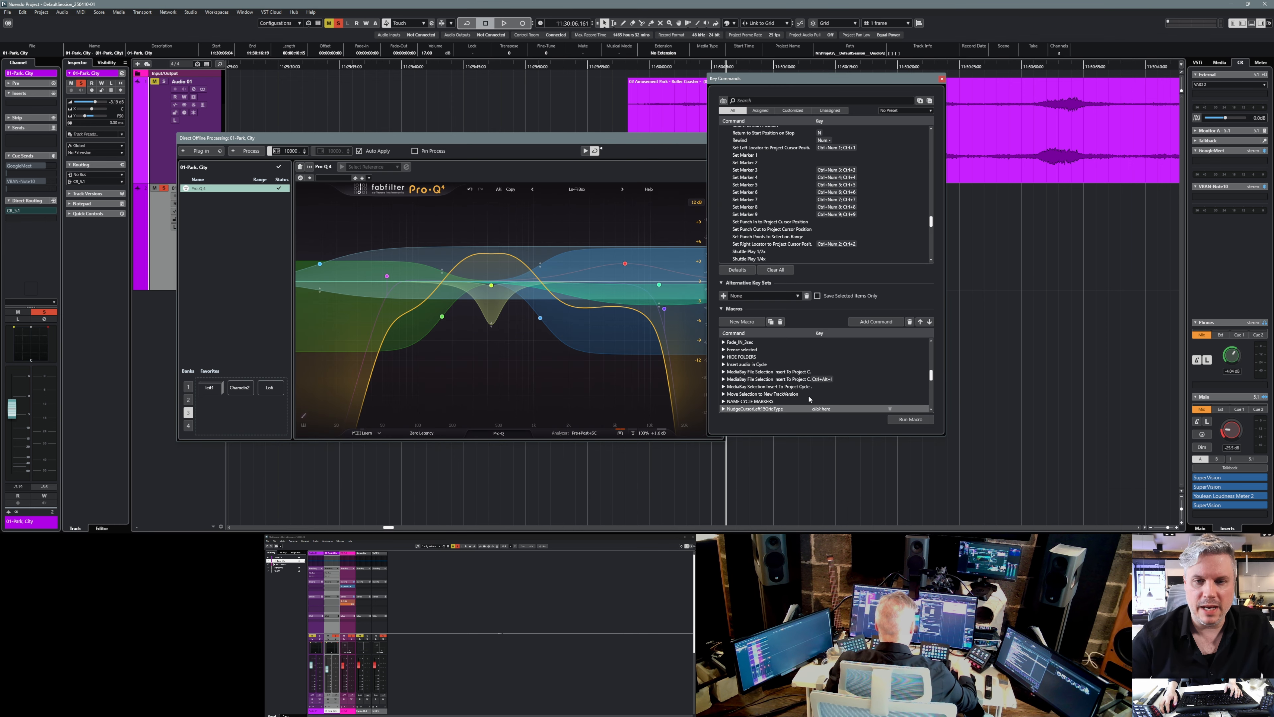
{"action": "left_click", "coordinate": [757, 325]}
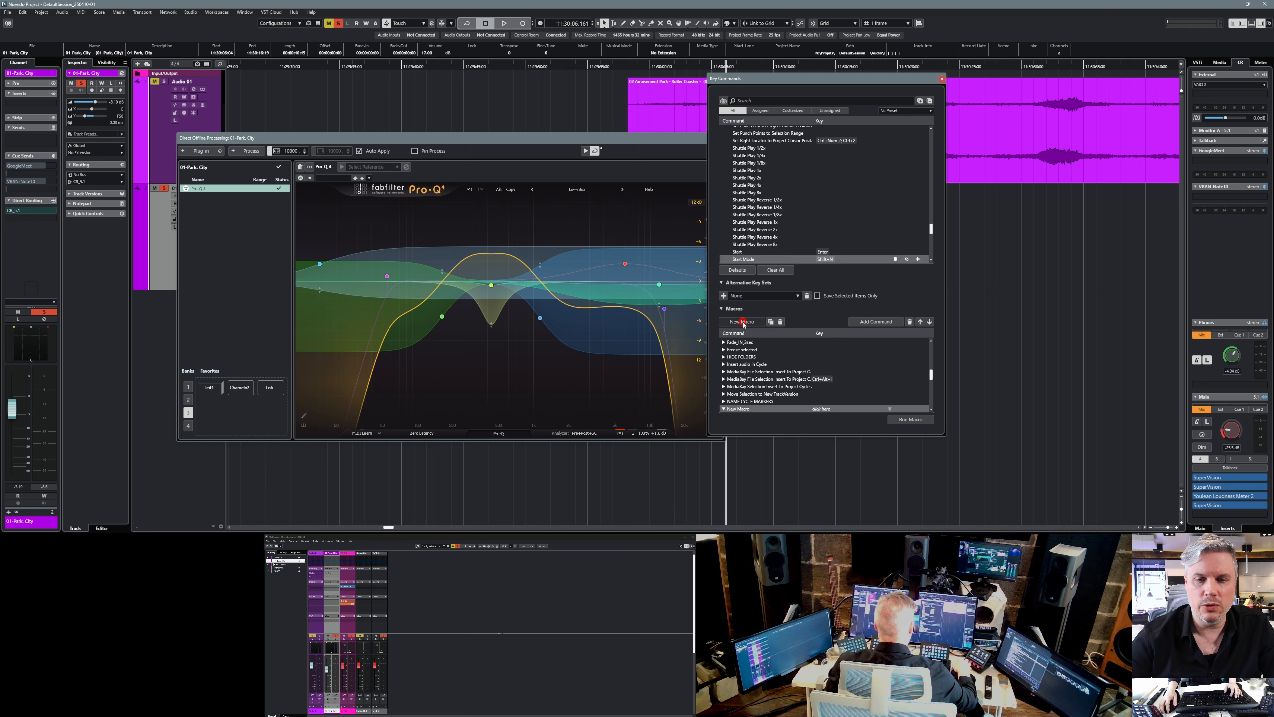
{"action": "double_click", "coordinate": [742, 408]}
{"action": "type", "text": "DO"}
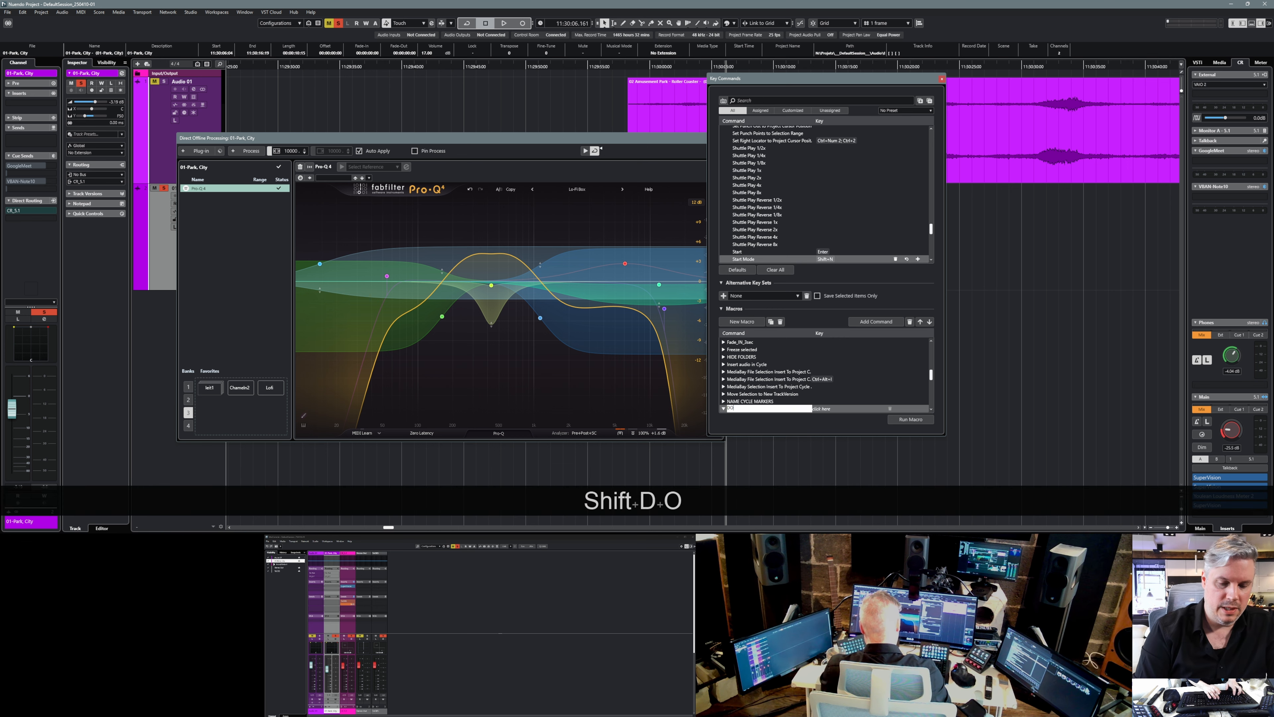
{"action": "type", "text": "PB3"}
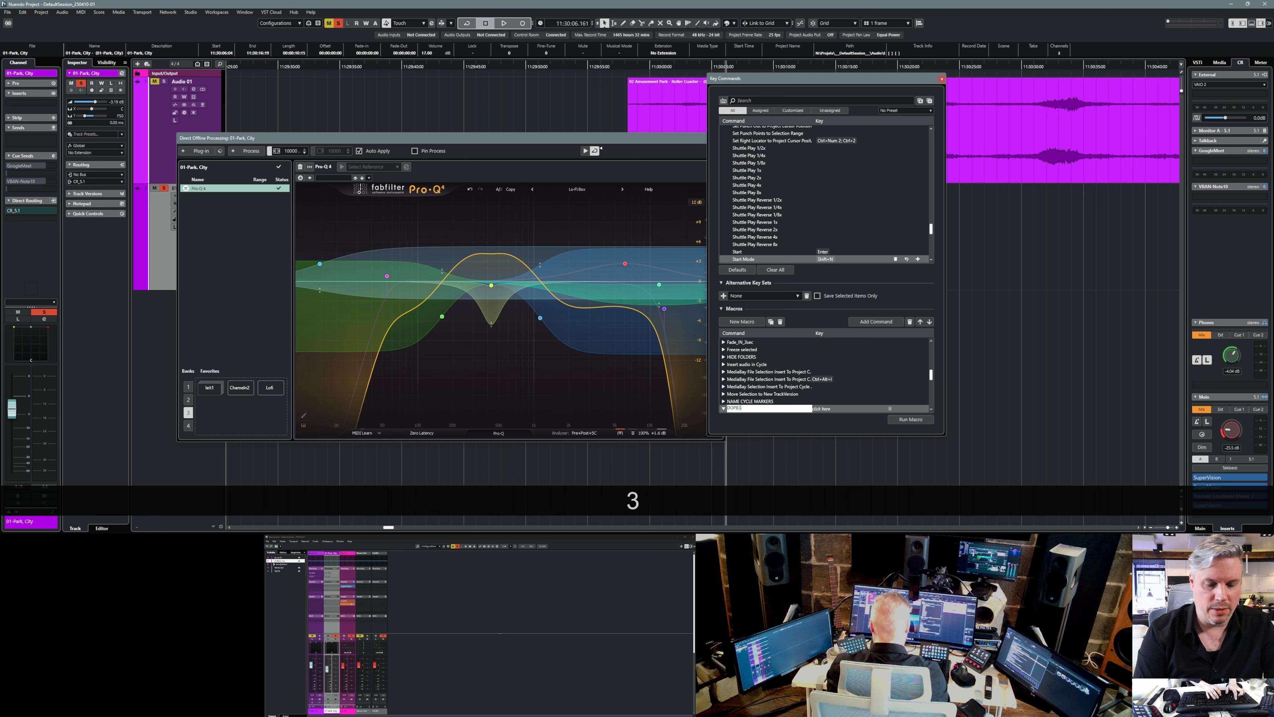
{"action": "type", "text": "F"}
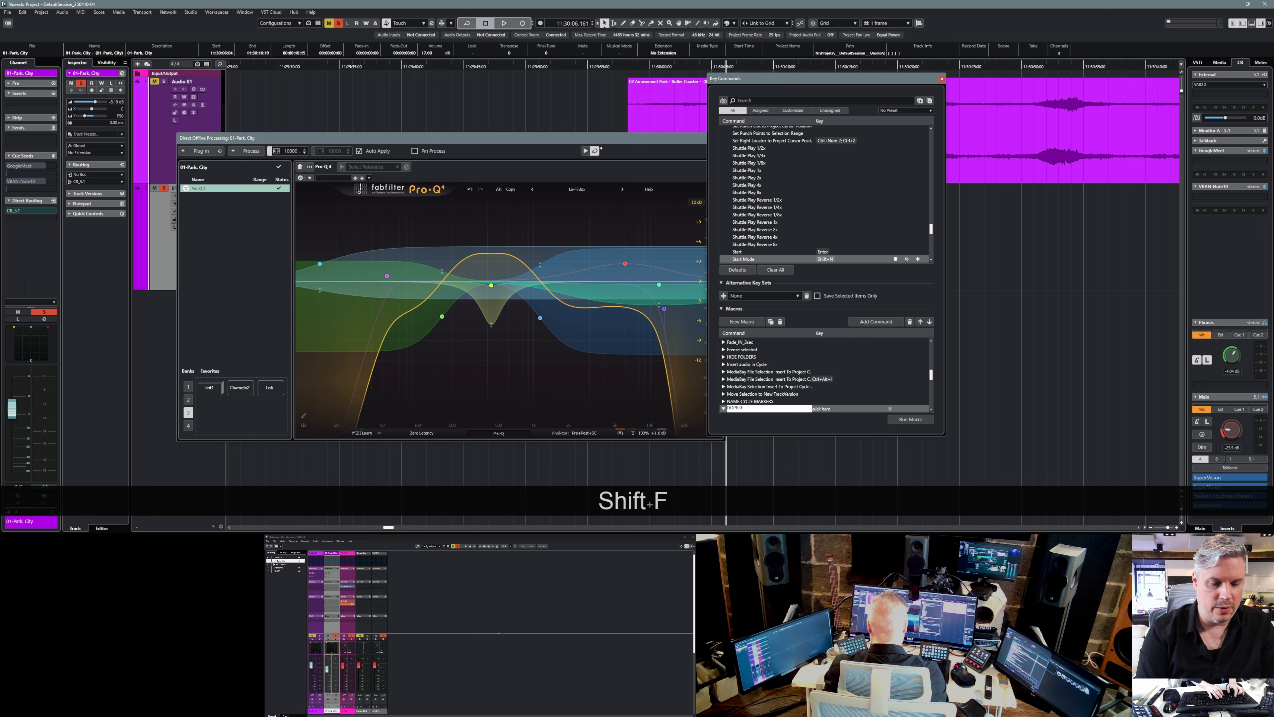
{"action": "type", "text": "3"}
{"action": "key", "text": "Return"}
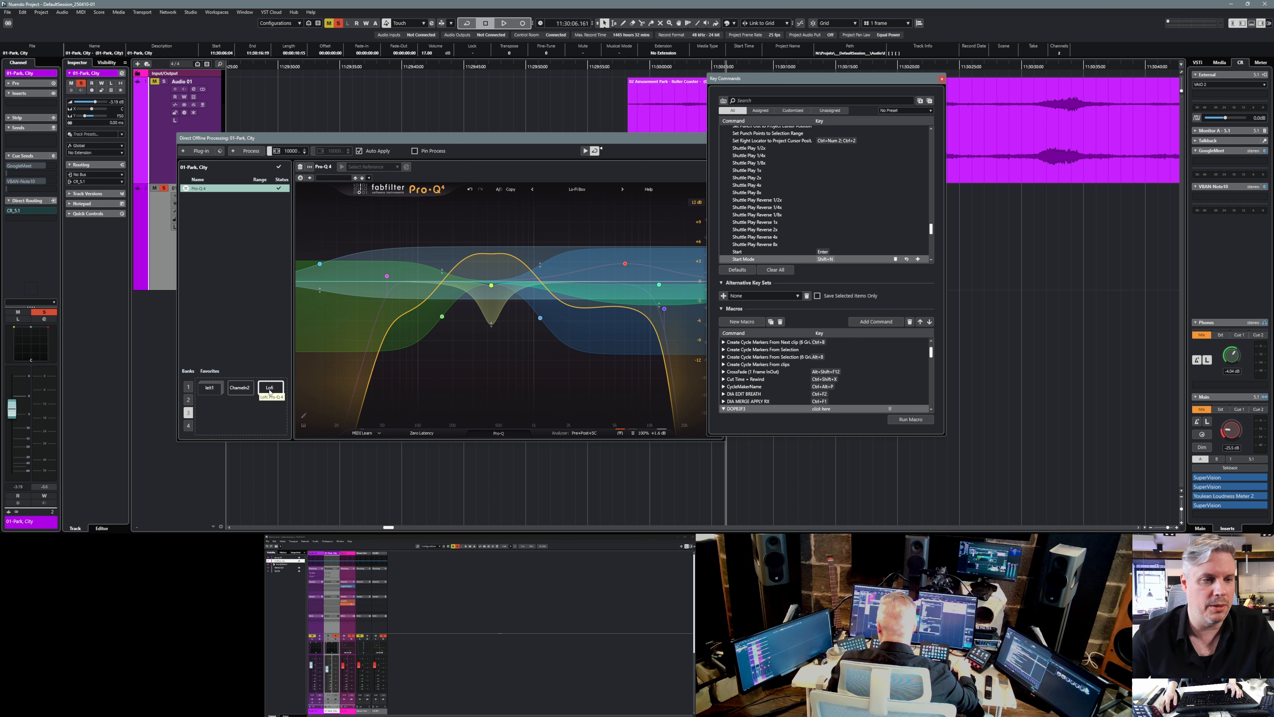
Add the Direct Offline Processing command Bank 3 to the DOPB3F3 macro.
{"action": "left_click", "coordinate": [782, 100]}
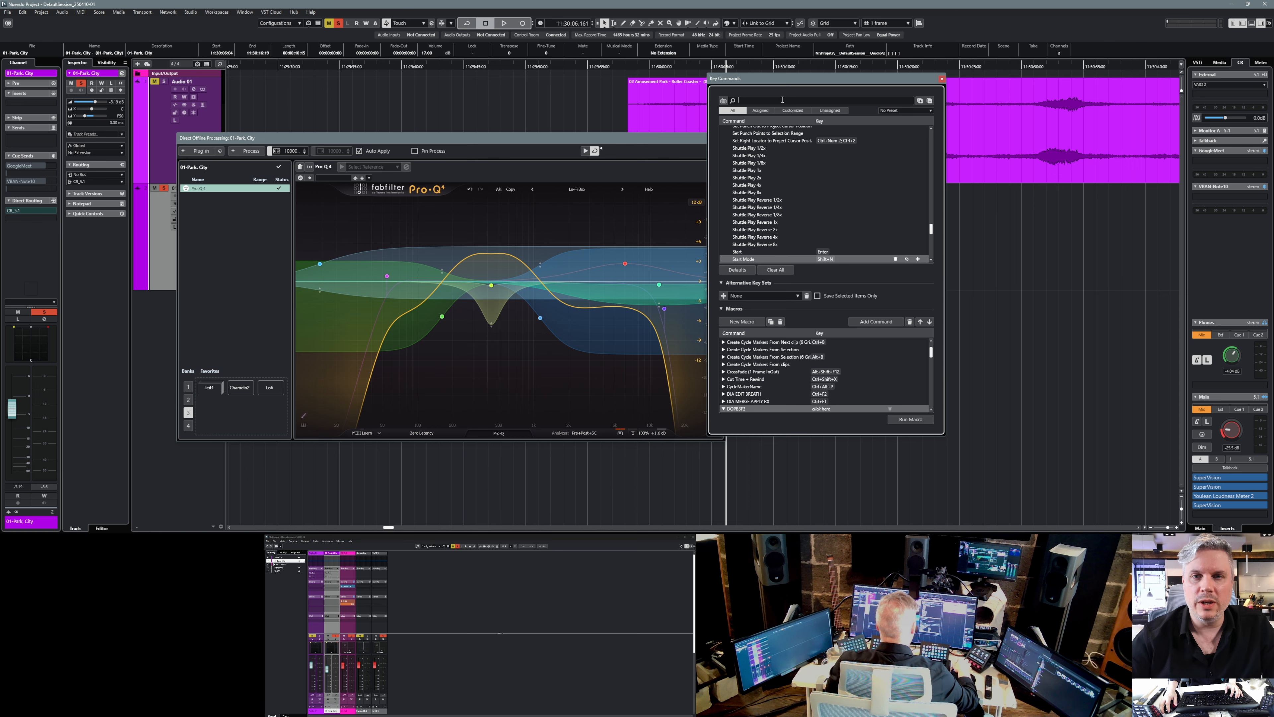
{"action": "type", "text": "Bank"}
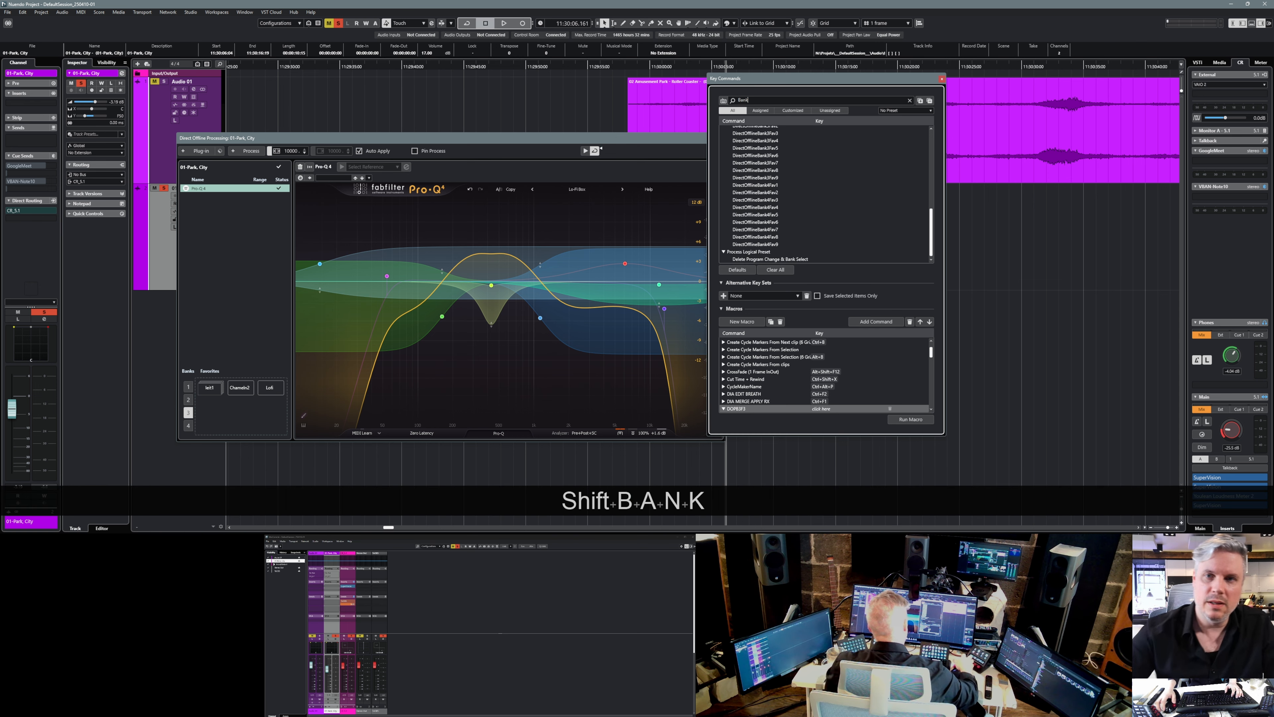
{"action": "scroll", "coordinate": [808, 177], "scroll_direction": "up", "scroll_amount": 10}
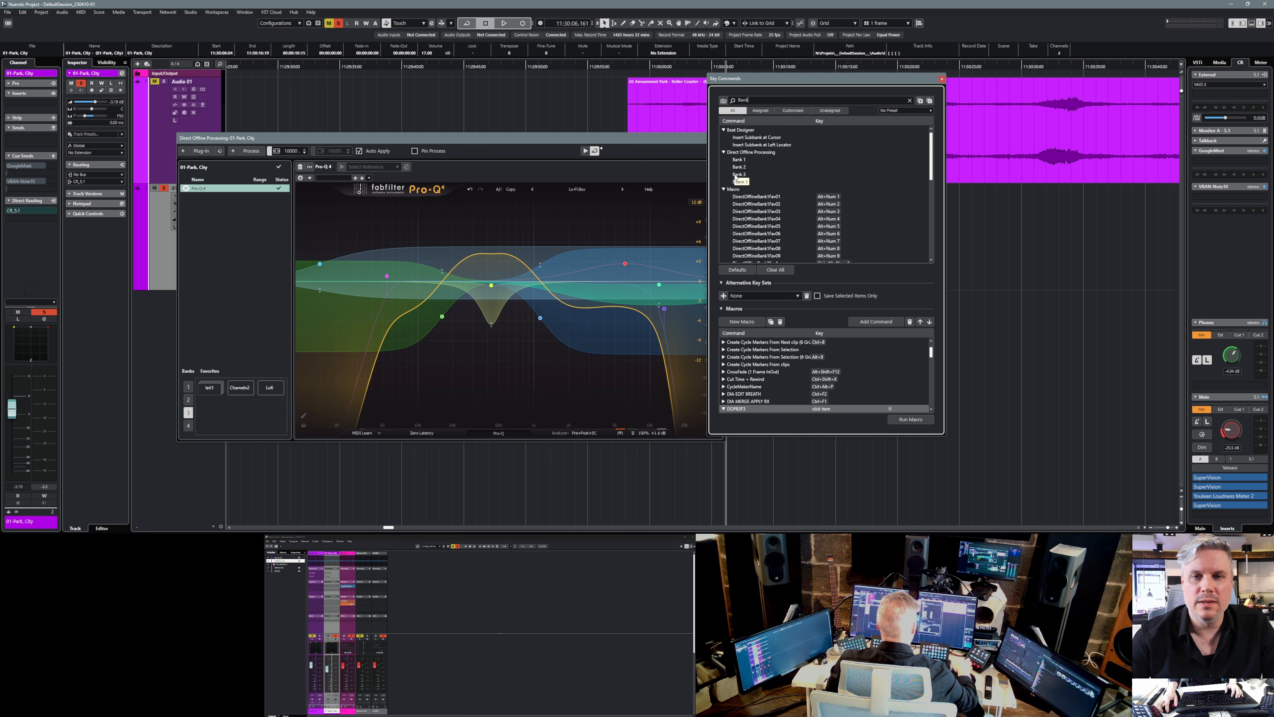
{"action": "left_click", "coordinate": [738, 175]}
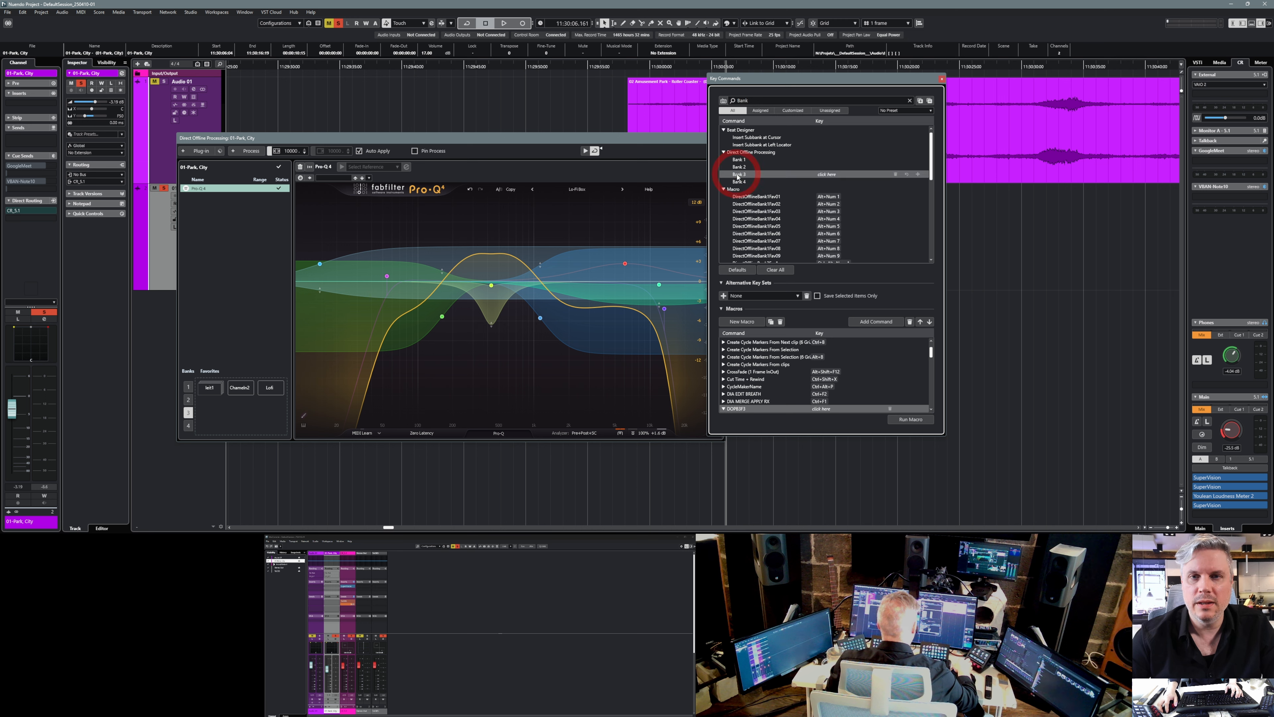
{"action": "left_click", "coordinate": [873, 323]}
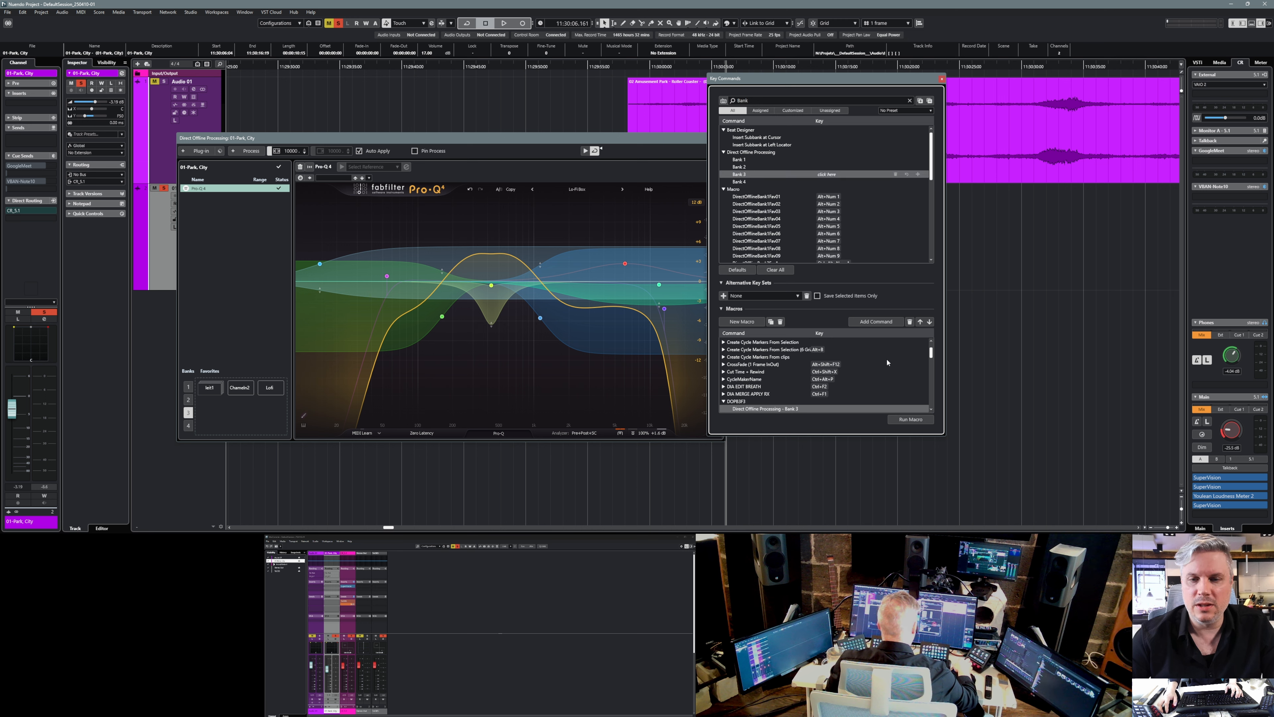
Add the Direct Offline Processing command Favorite 3 to the DOPB3F3 macro.
{"action": "double_click", "coordinate": [743, 100]}
{"action": "type", "text": "Fav"}
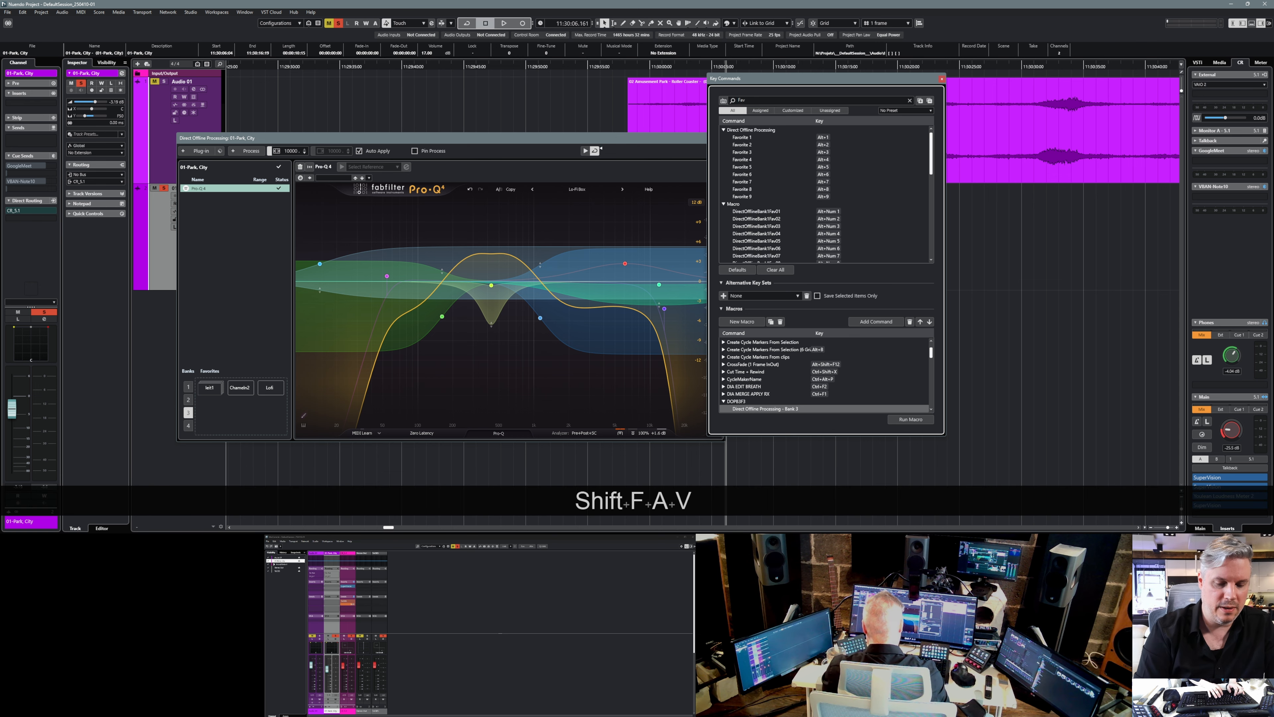
{"action": "type", "text": "orit"}
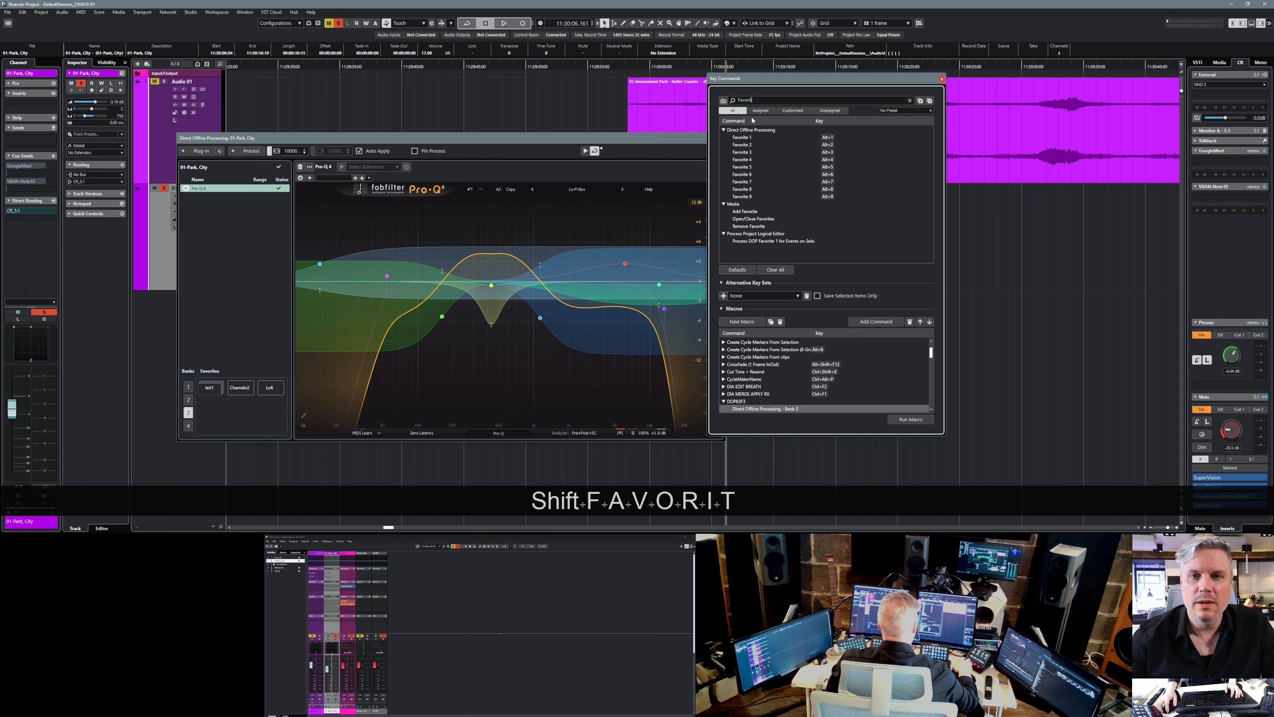
{"action": "left_click", "coordinate": [750, 152]}
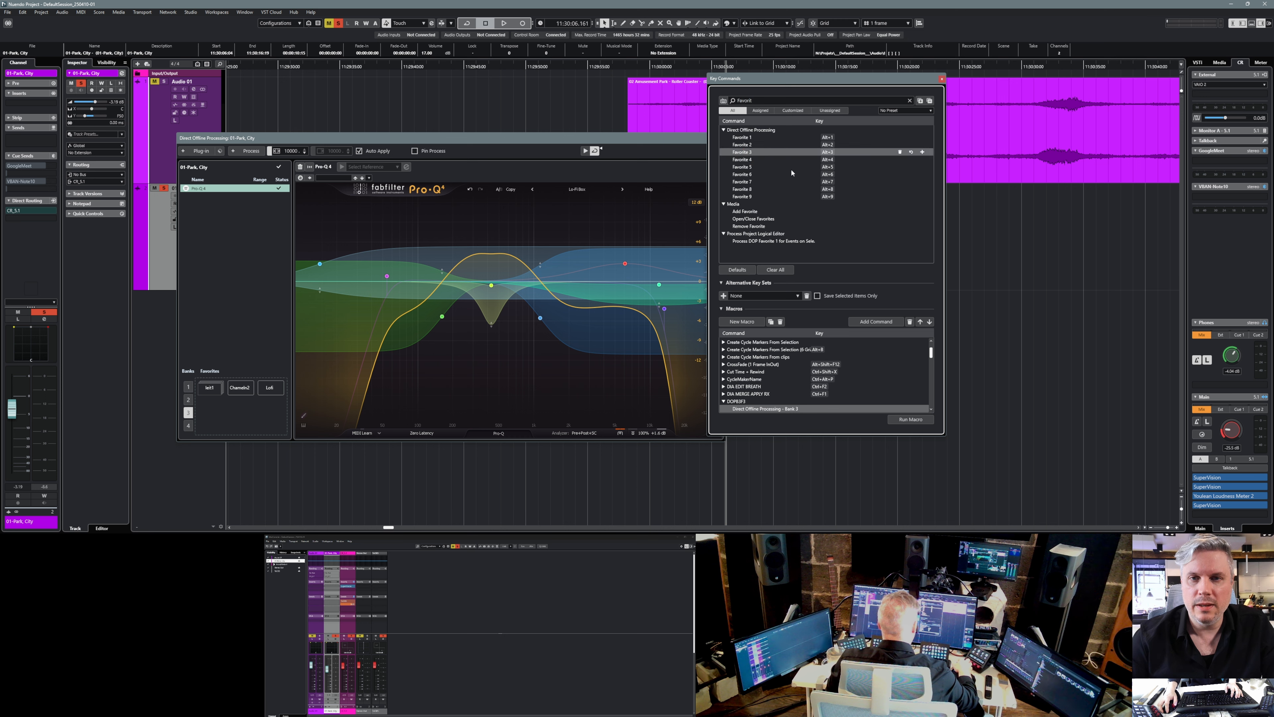
{"action": "left_click", "coordinate": [871, 324]}
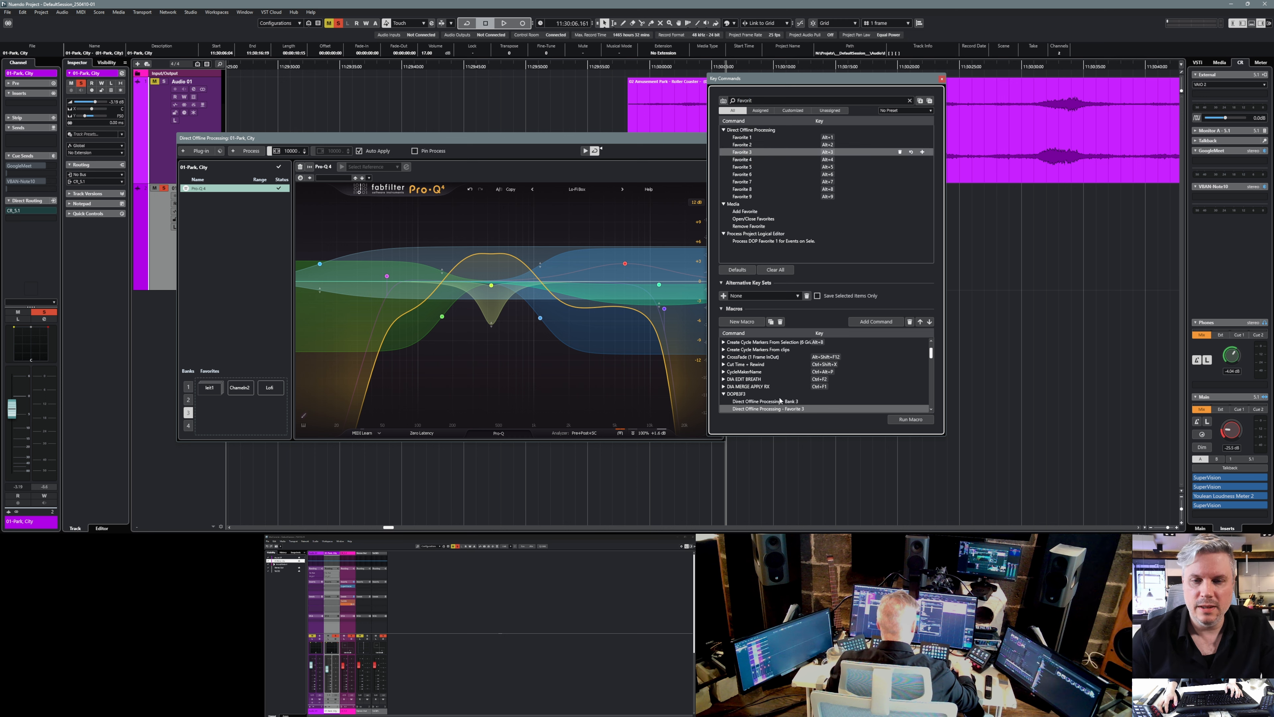
Assign the semicolon key as the key command for the DOPB3F3 macro.
{"action": "left_click", "coordinate": [732, 394]}
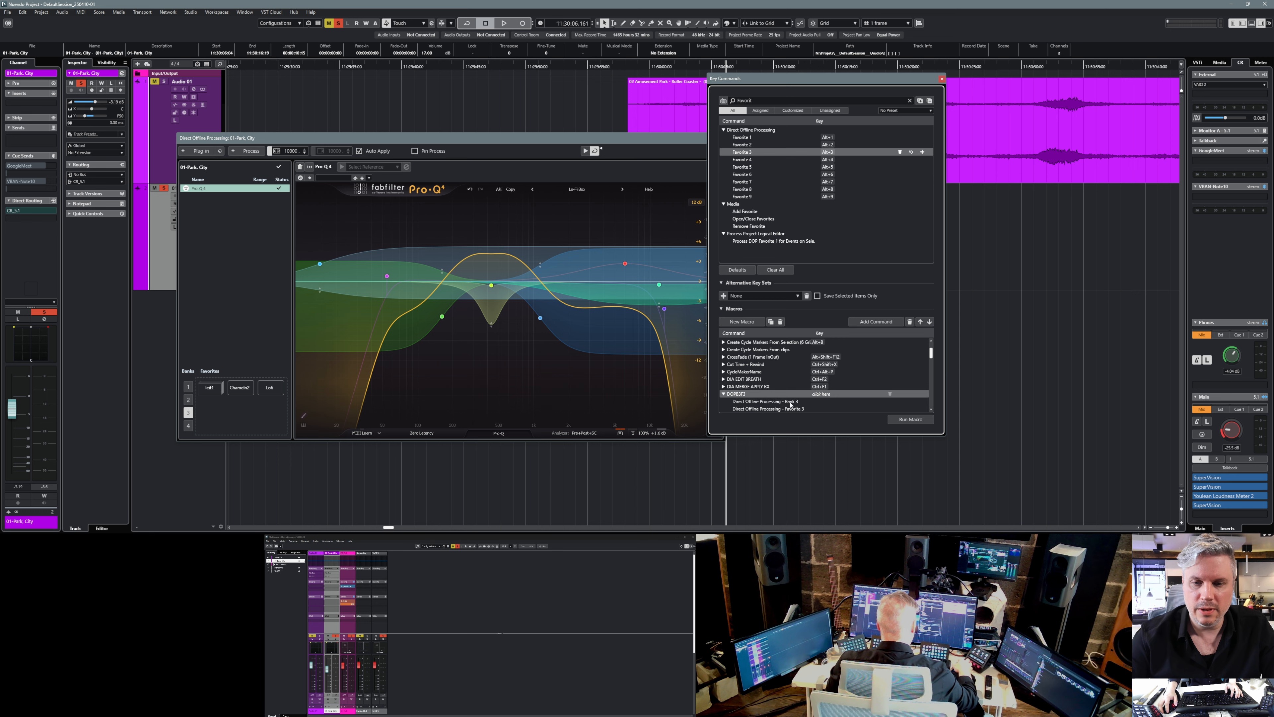
{"action": "left_click", "coordinate": [829, 394]}
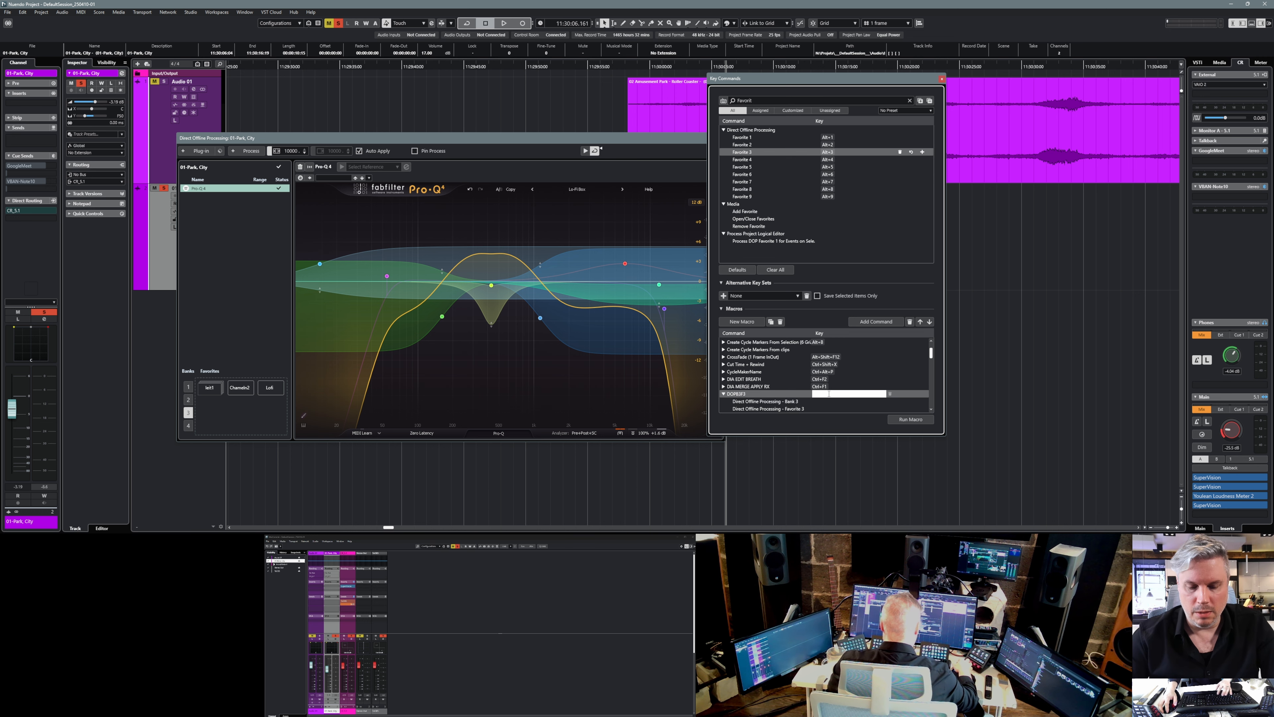
{"action": "key", "text": "semicolon"}
{"action": "left_click", "coordinate": [621, 283]}
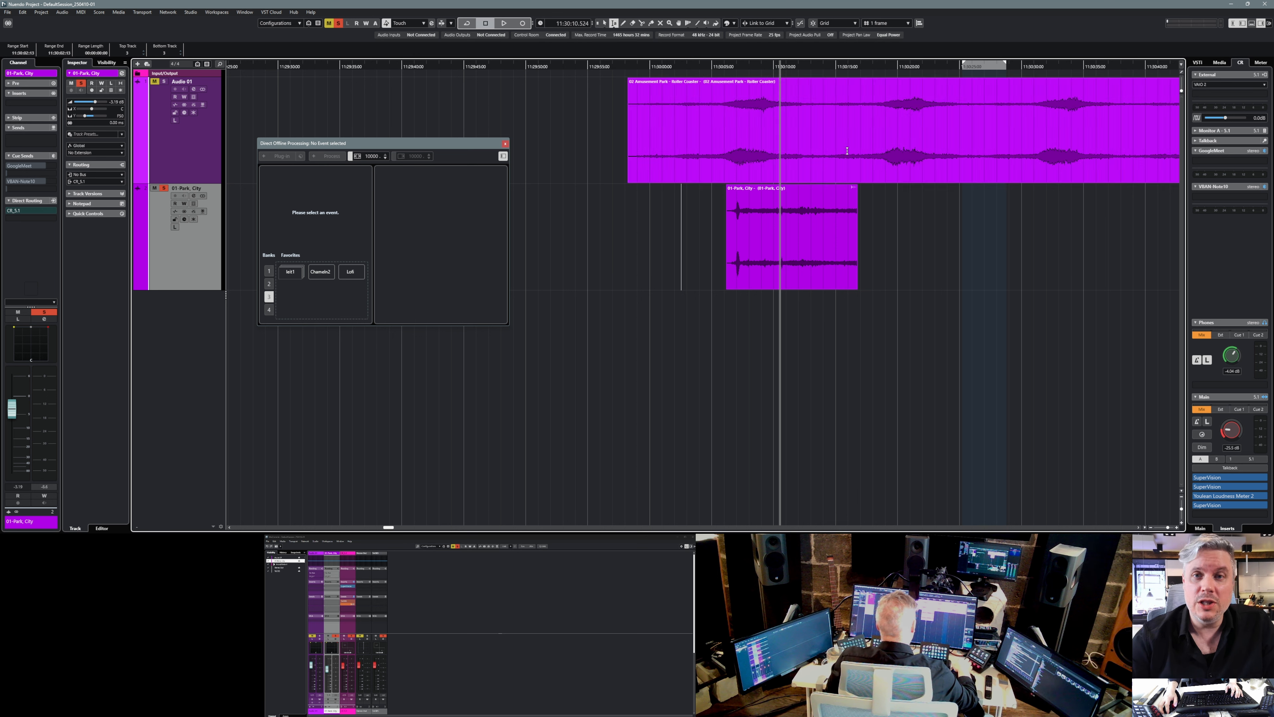
Select a short range of the Amusement Park roller coaster clip and apply the Lofi favorite to it with the DOPB3F3 macro.
{"action": "left_click_drag", "start_coordinate": [787, 113], "coordinate": [855, 121]}
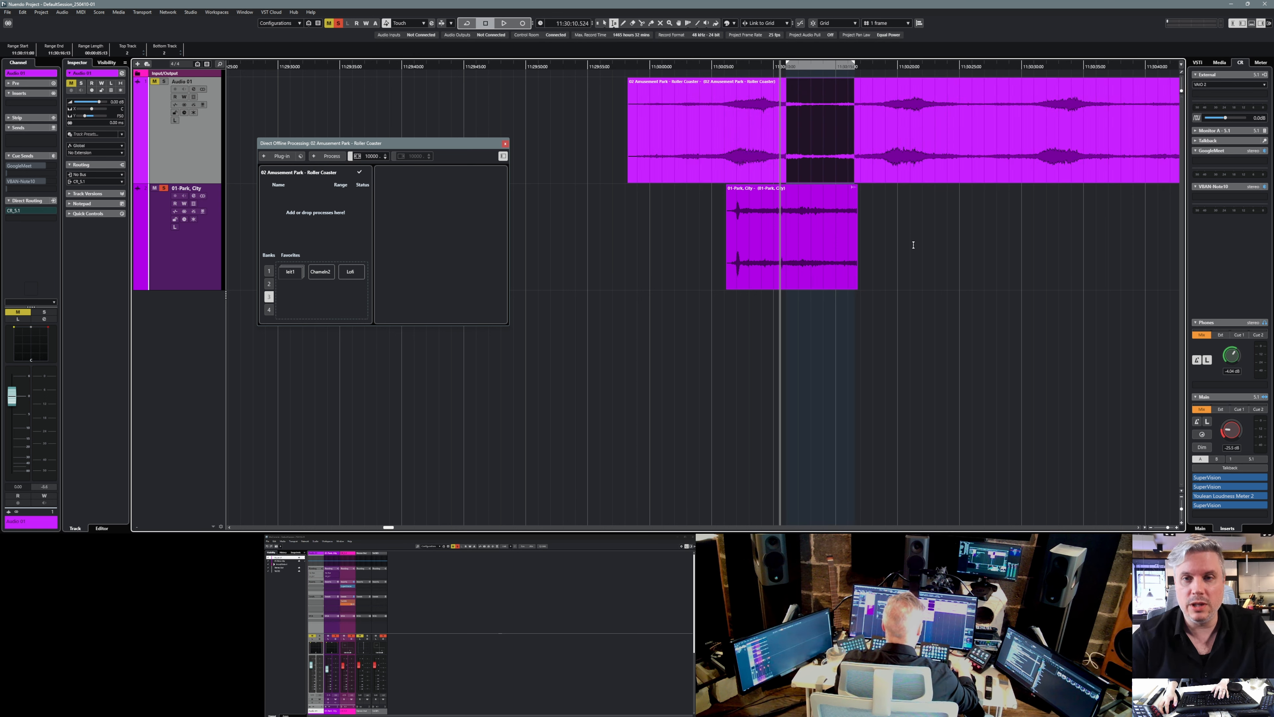
{"action": "key", "text": "semicolon"}
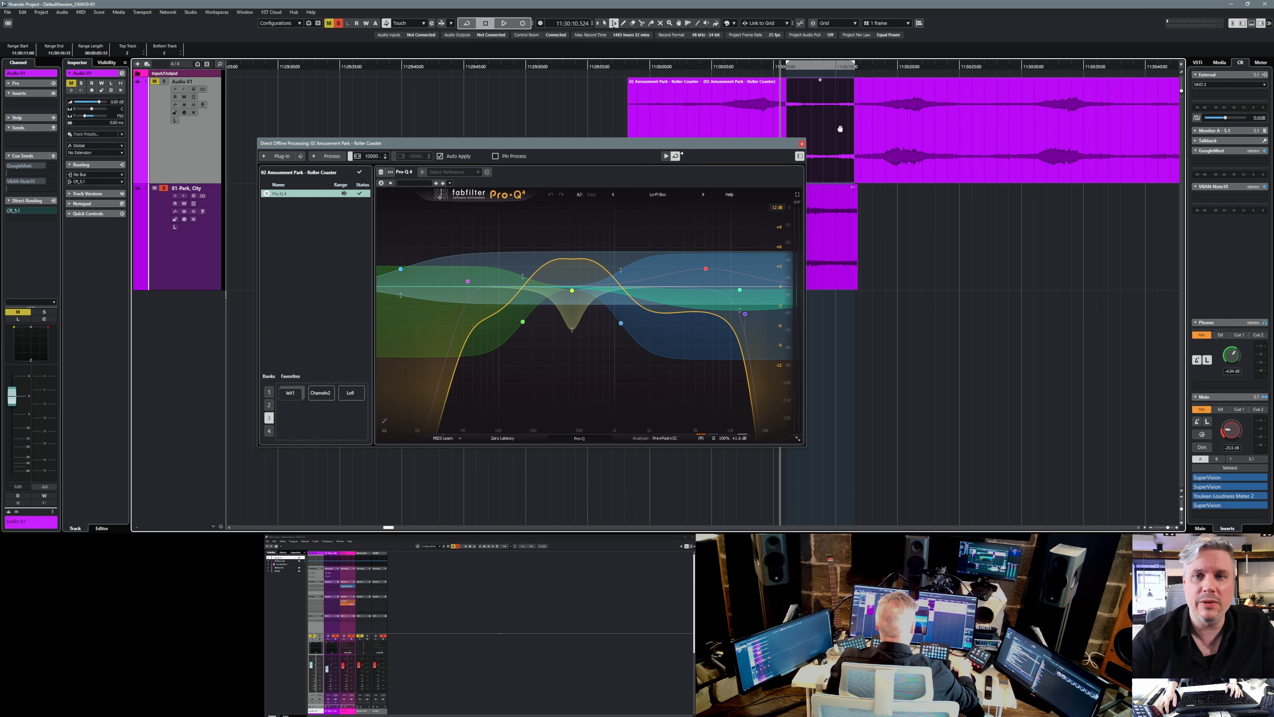
{"action": "left_click_drag", "start_coordinate": [779, 145], "coordinate": [686, 169]}
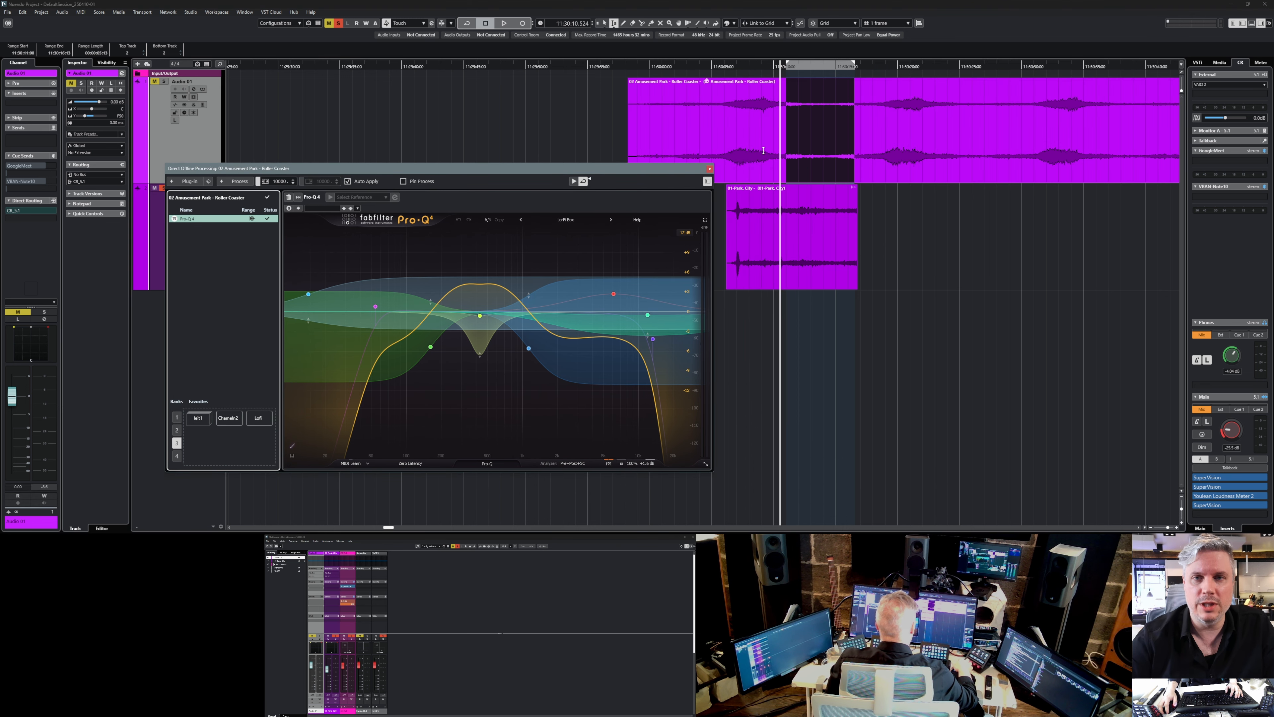
Select the whole 01-Park, City clip and apply the Lofi favorite to it with the DOPB3F3 macro.
{"action": "left_click", "coordinate": [909, 295]}
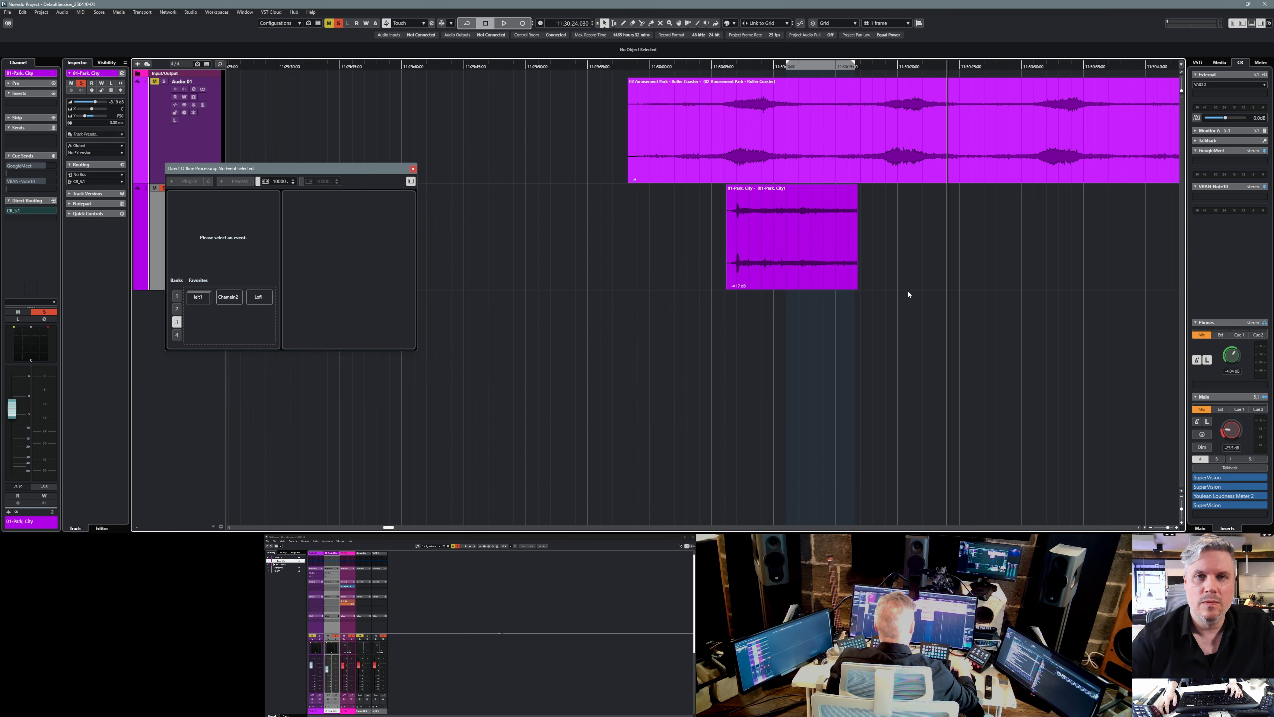
{"action": "left_click", "coordinate": [799, 251]}
{"action": "key", "text": "semicolon"}
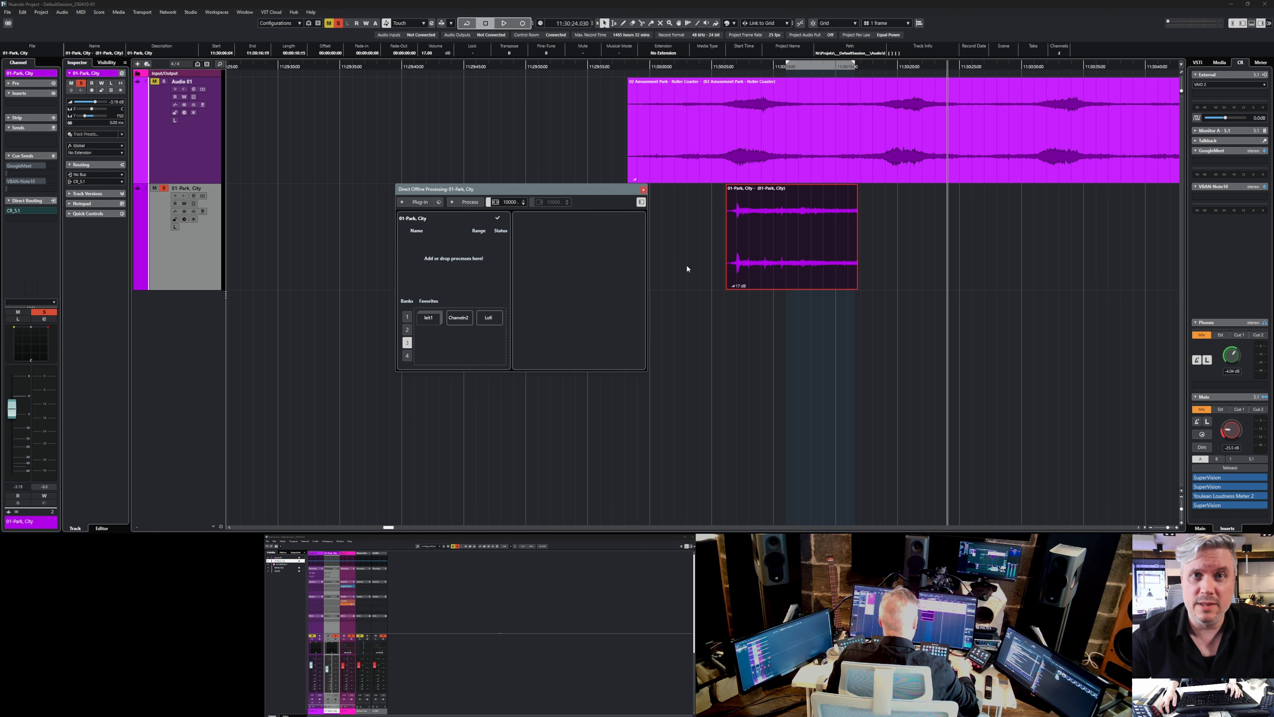
{"action": "key", "text": "semicolon"}
{"action": "left_click_drag", "start_coordinate": [623, 189], "coordinate": [600, 141]}
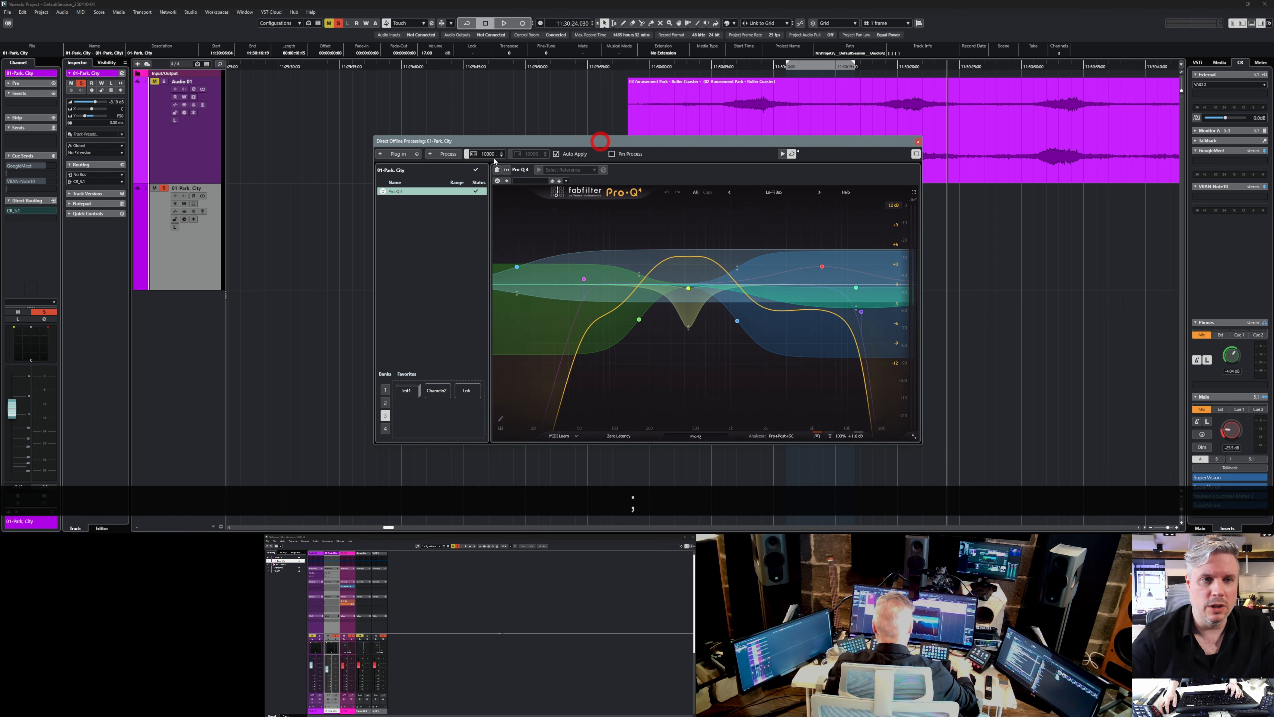
Add the AmpSimulator plug-in after Pro-Q 4 on the 01-Park, City clip and load its Blackmore preset.
{"action": "left_click", "coordinate": [397, 154]}
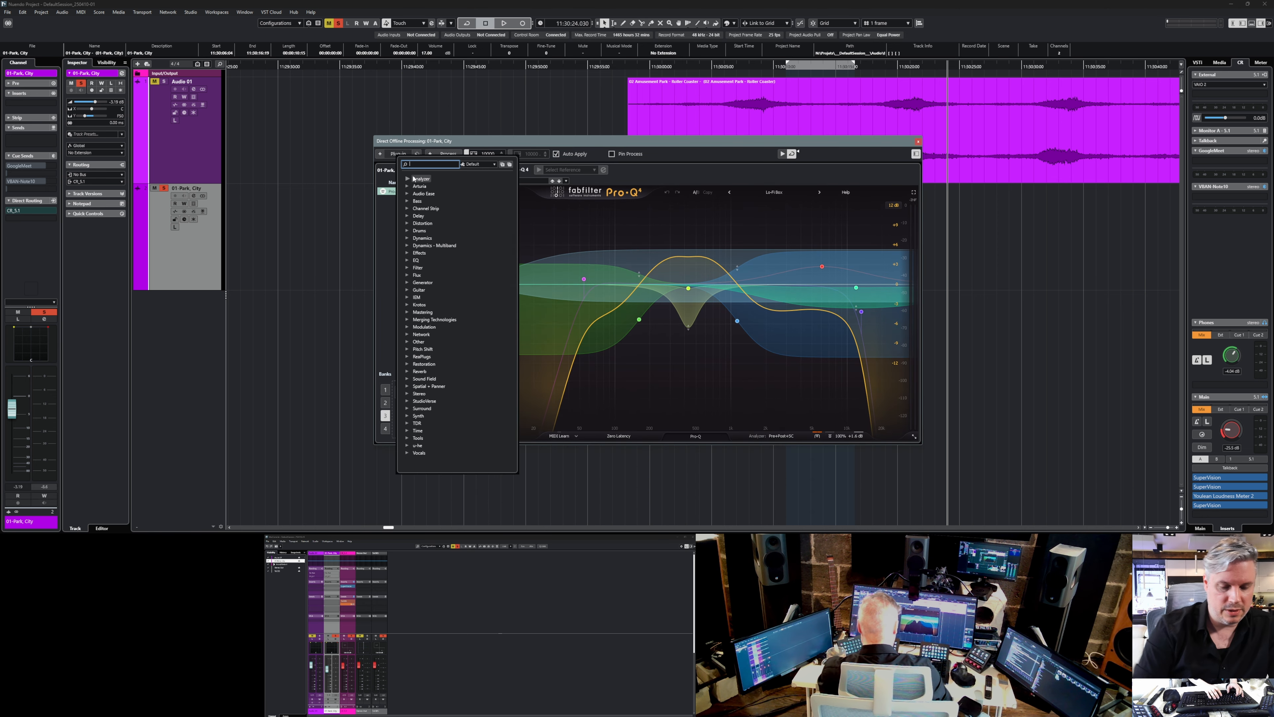
{"action": "type", "text": "amp"}
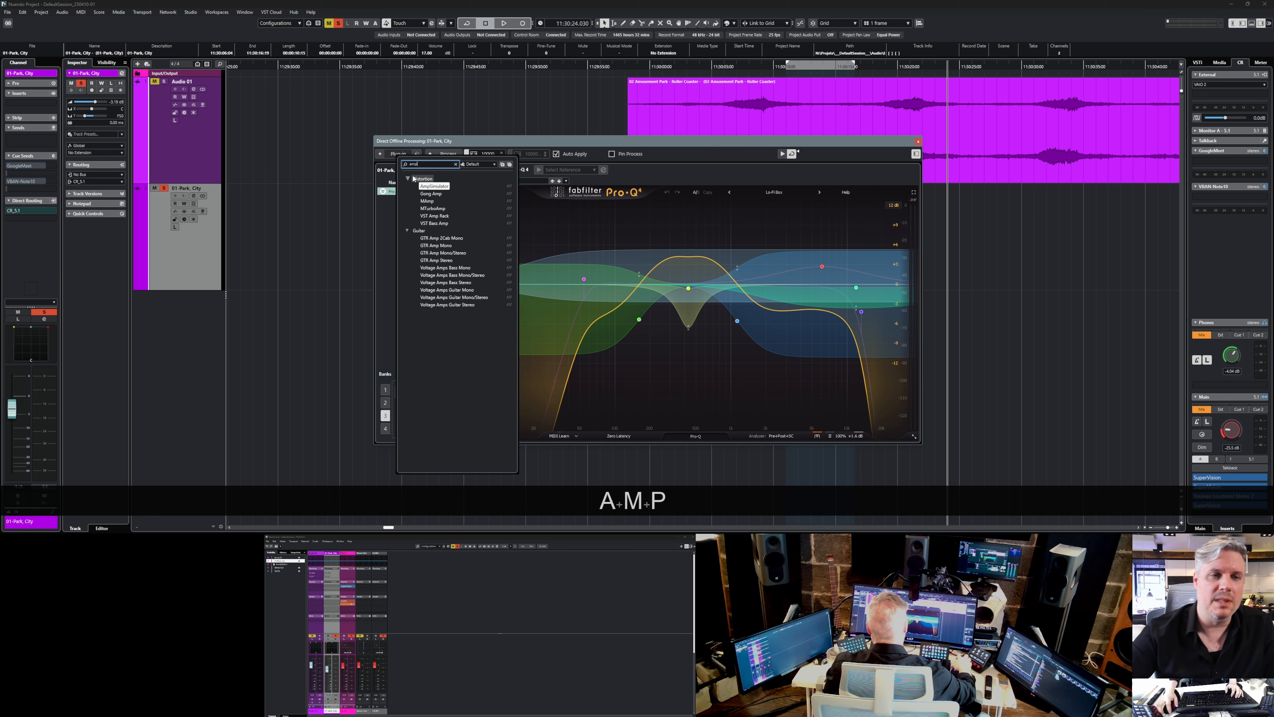
{"action": "left_click", "coordinate": [428, 186]}
{"action": "left_click", "coordinate": [539, 183]}
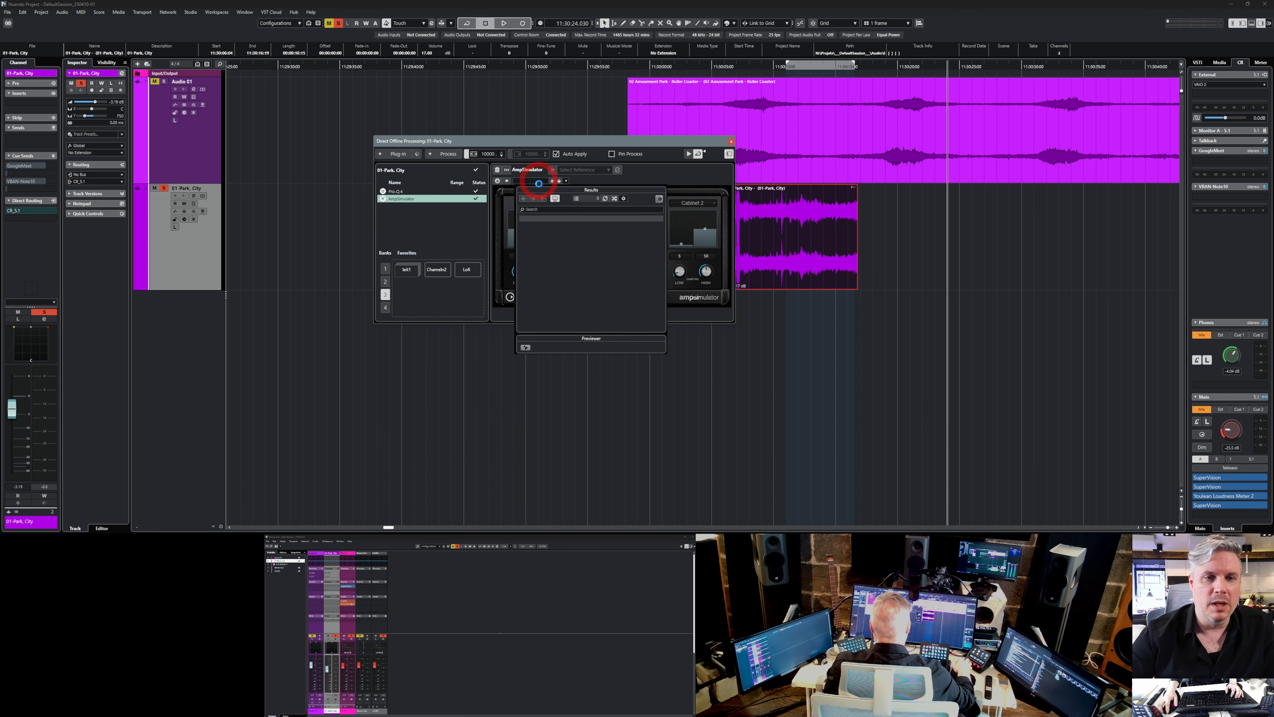
{"action": "left_click", "coordinate": [550, 275]}
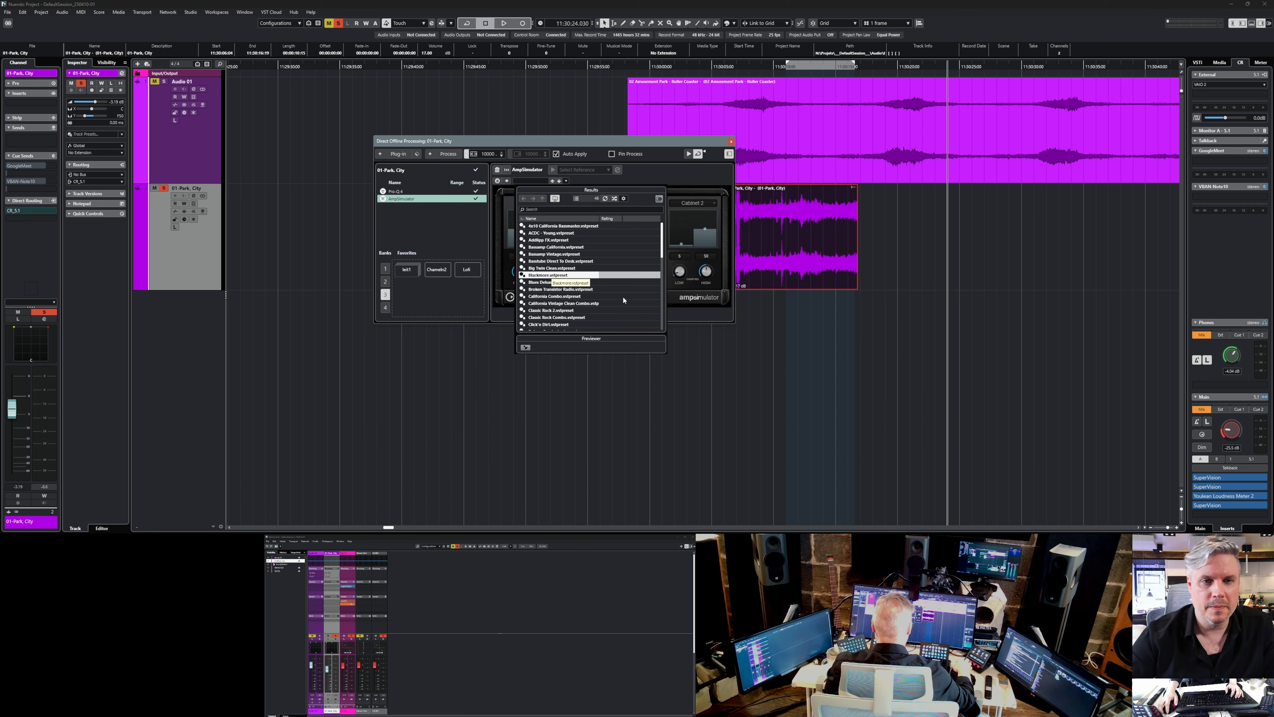
Store the Pro-Q 4 and AmpSimulator processes together as a new favorite in bank 3 named Lofi2.
{"action": "left_click", "coordinate": [381, 176], "text": "shift"}
{"action": "left_click_drag", "start_coordinate": [381, 180], "coordinate": [392, 276]}
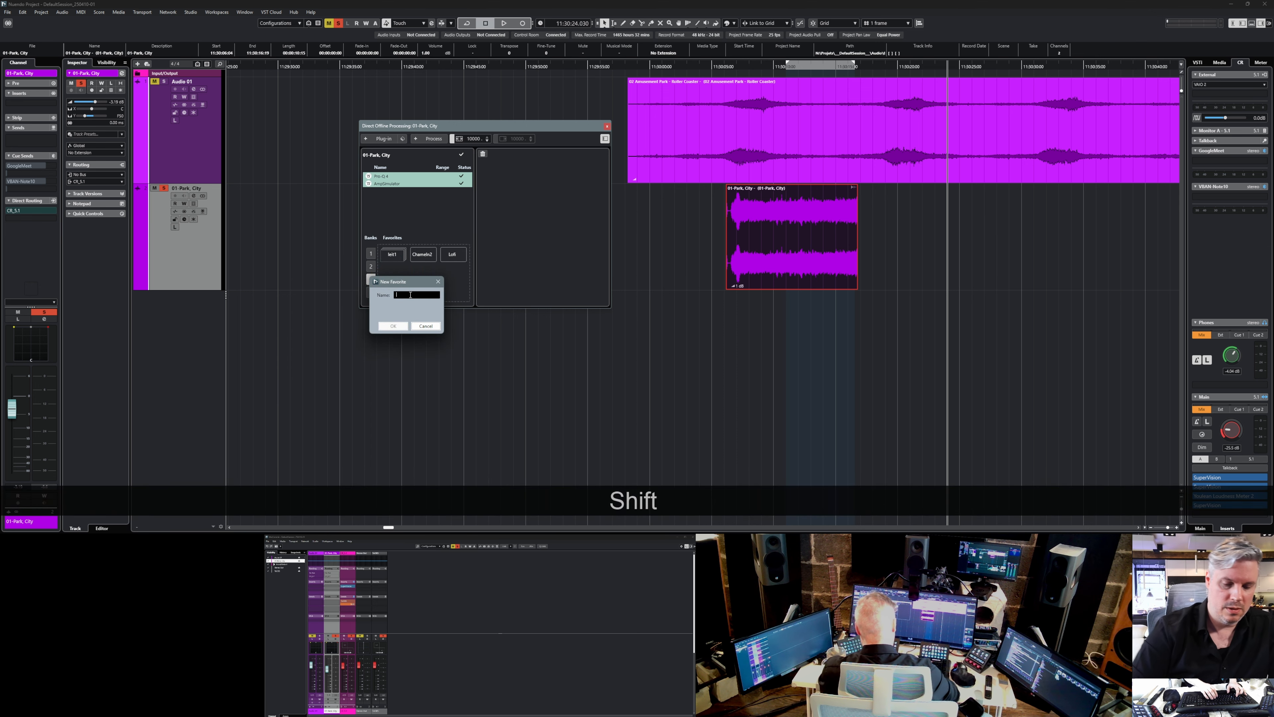
{"action": "type", "text": "Lofi2"}
{"action": "key", "text": "Return"}
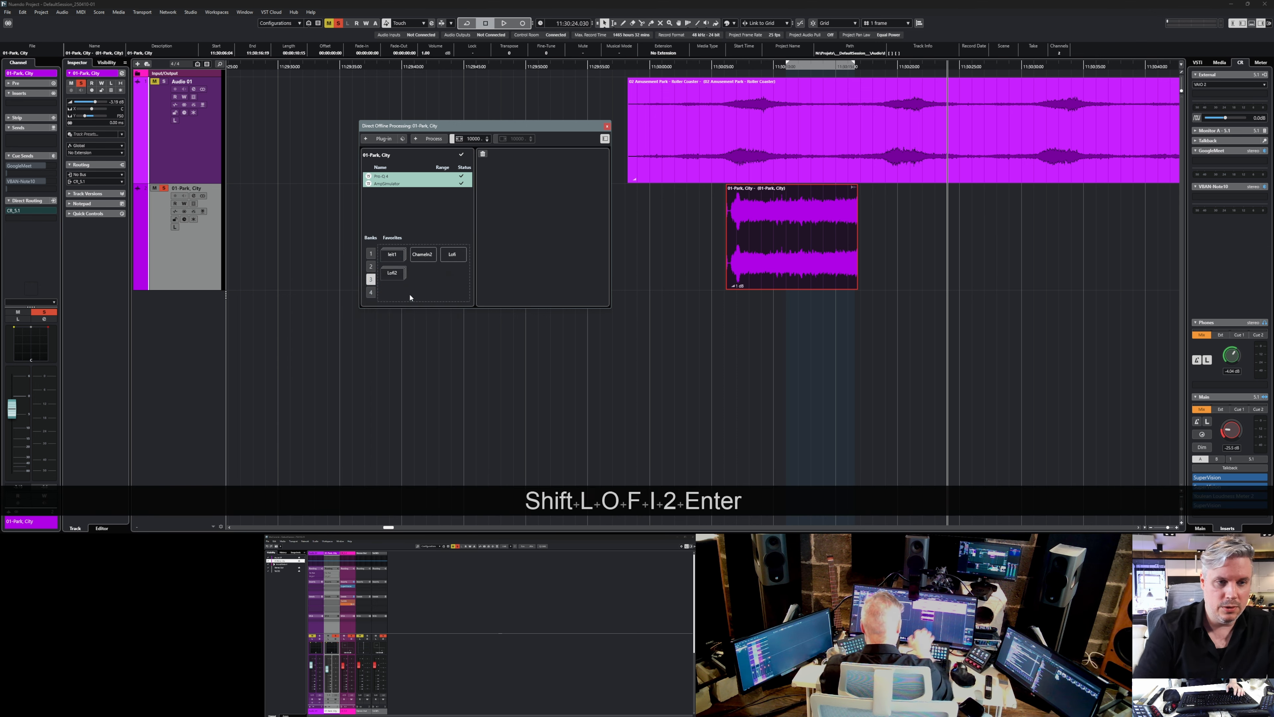
Create another key command macro and name it DOPB3F4.
{"action": "key", "text": "ctrl+k"}
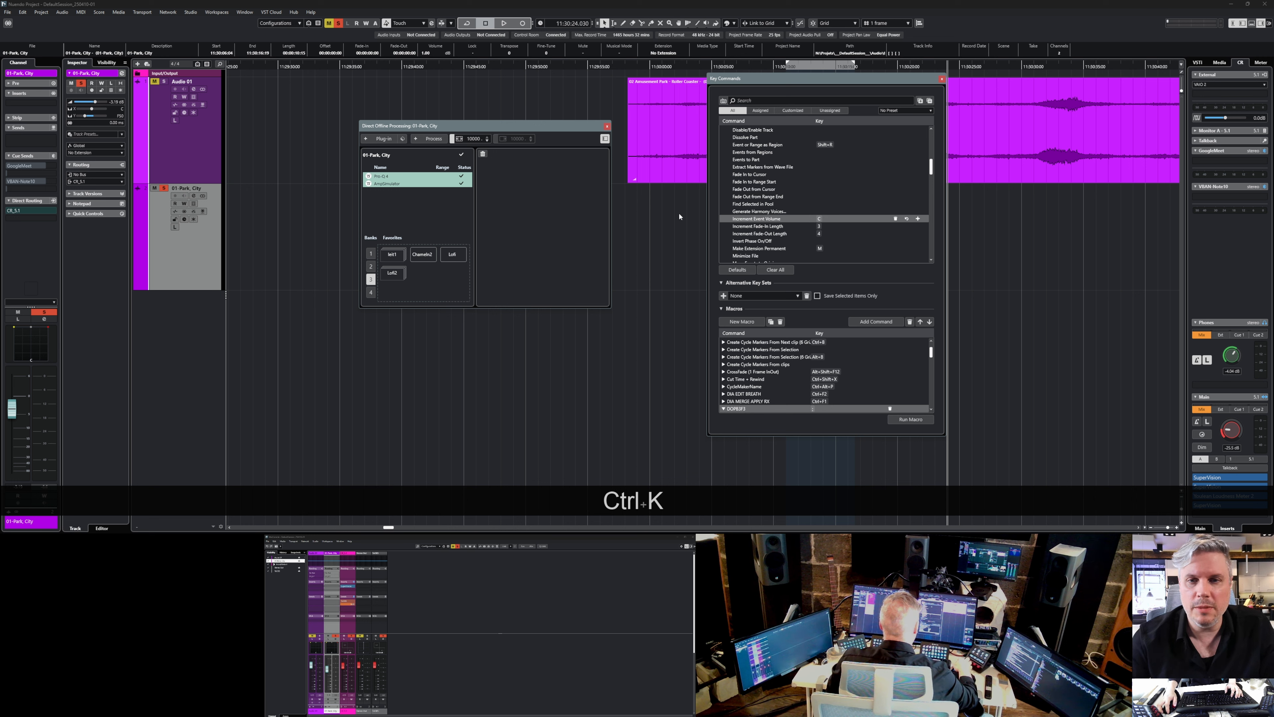
{"action": "left_click", "coordinate": [742, 321]}
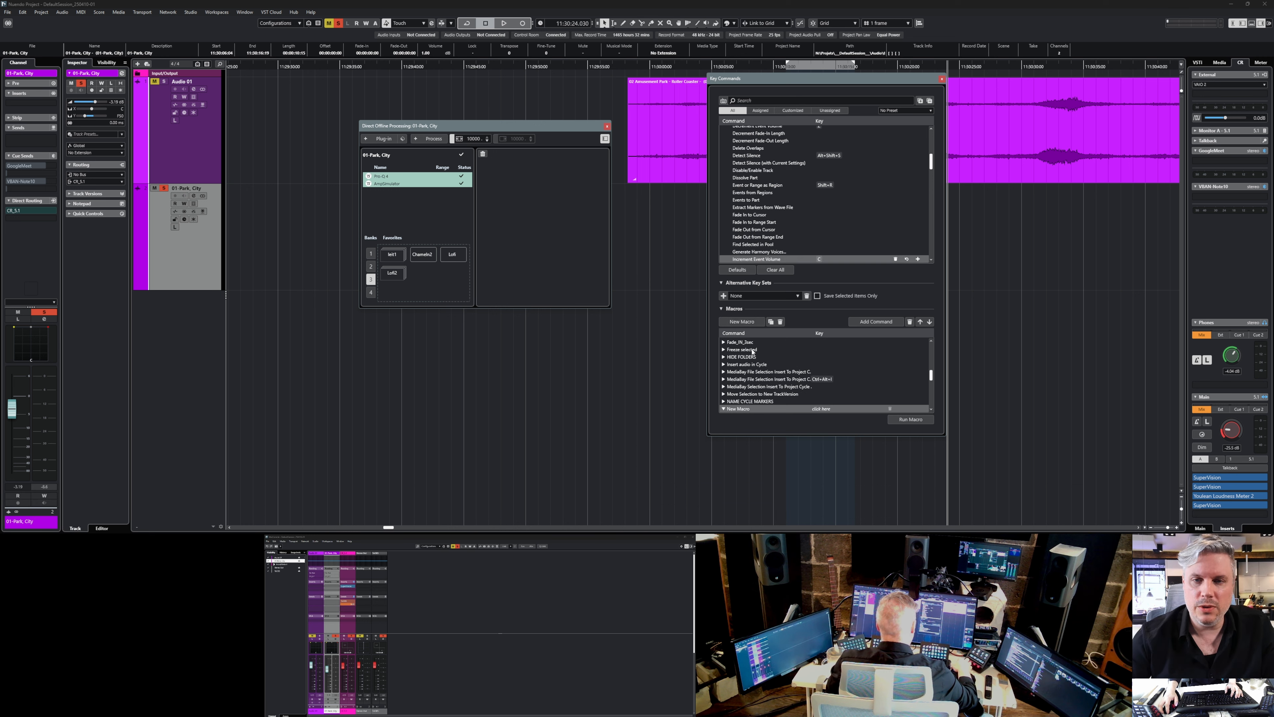
{"action": "type", "text": "DOP"}
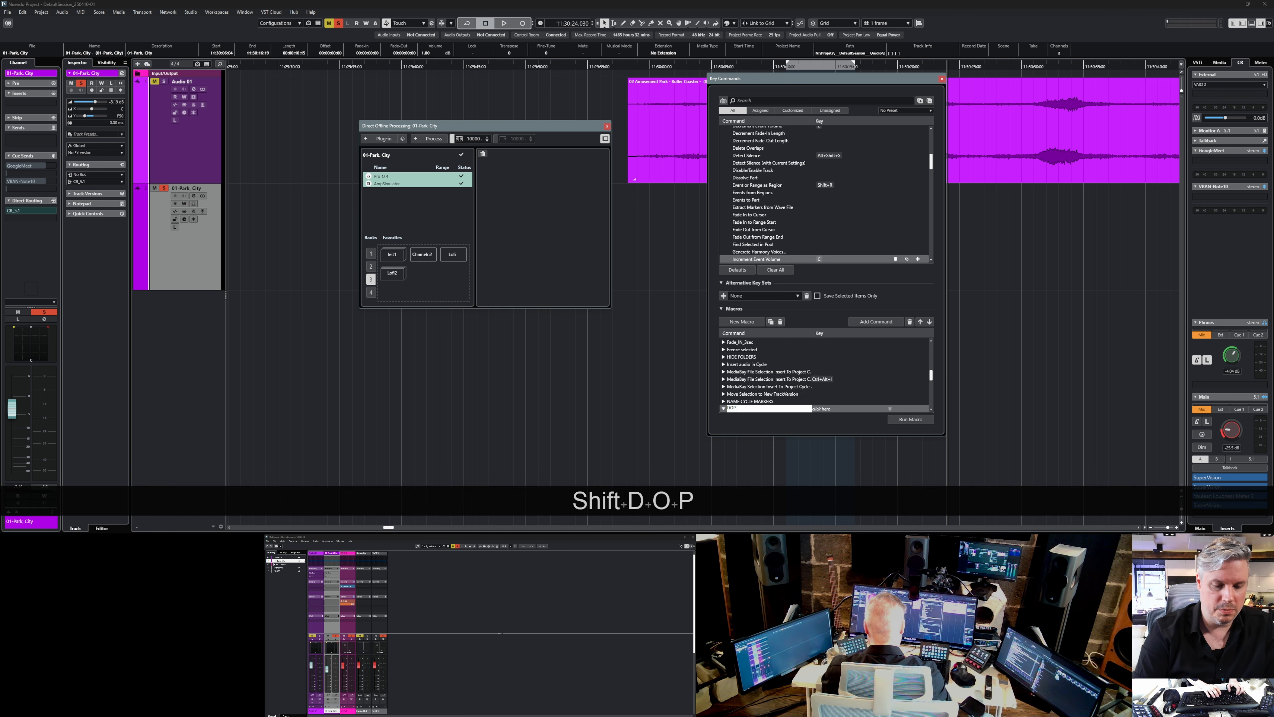
{"action": "type", "text": "B3"}
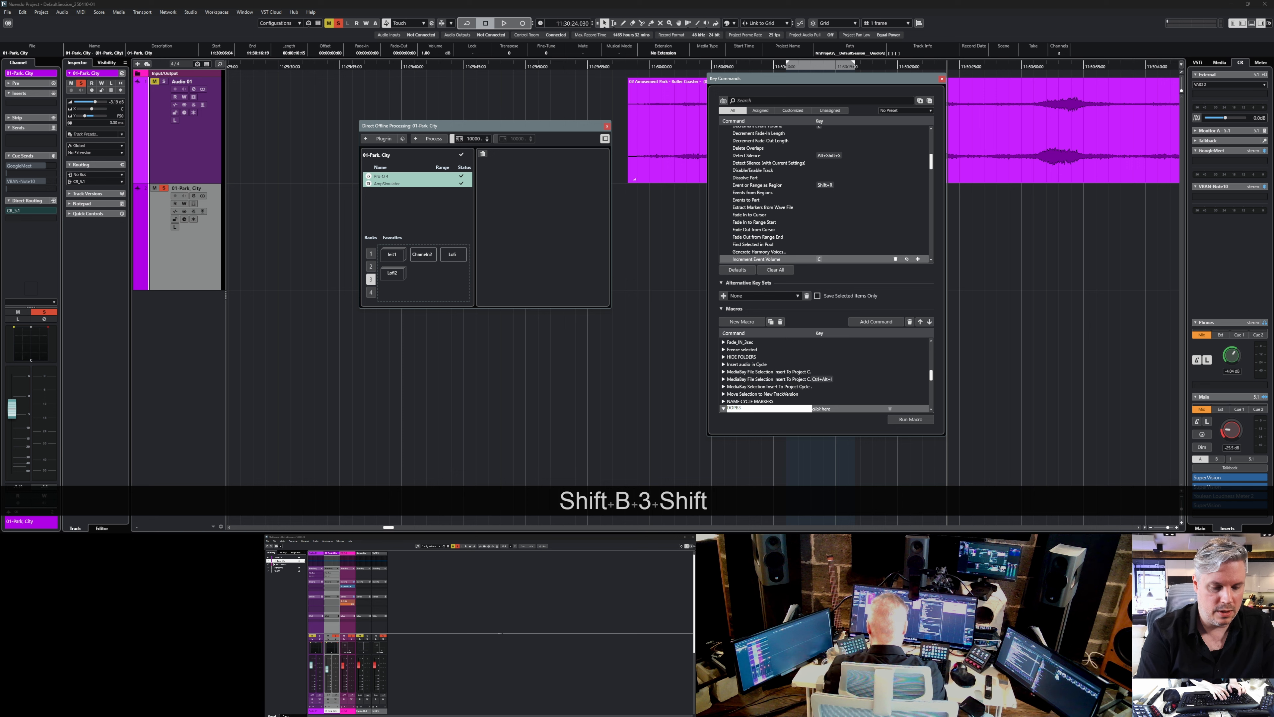
{"action": "type", "text": "F4"}
{"action": "key", "text": "Return"}
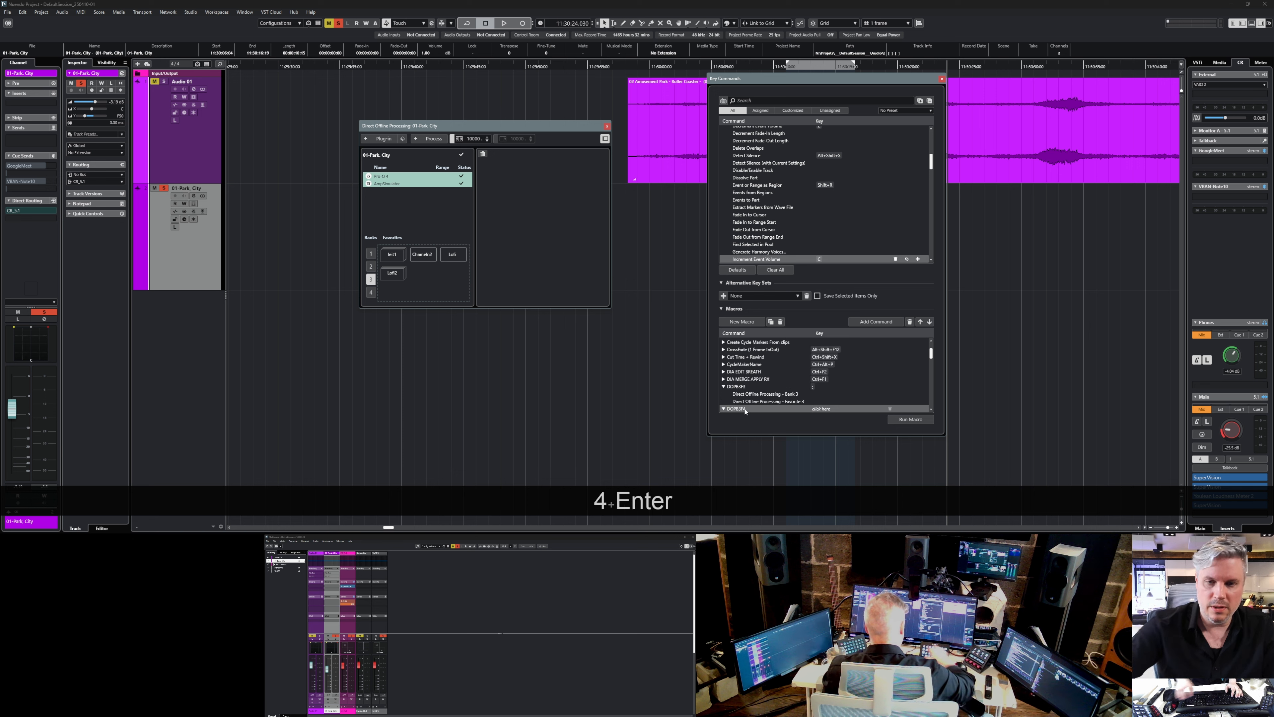
Find the Direct Offline Processing command Bank 3 and add it to the DOPB3F4 macro.
{"action": "left_click", "coordinate": [772, 101]}
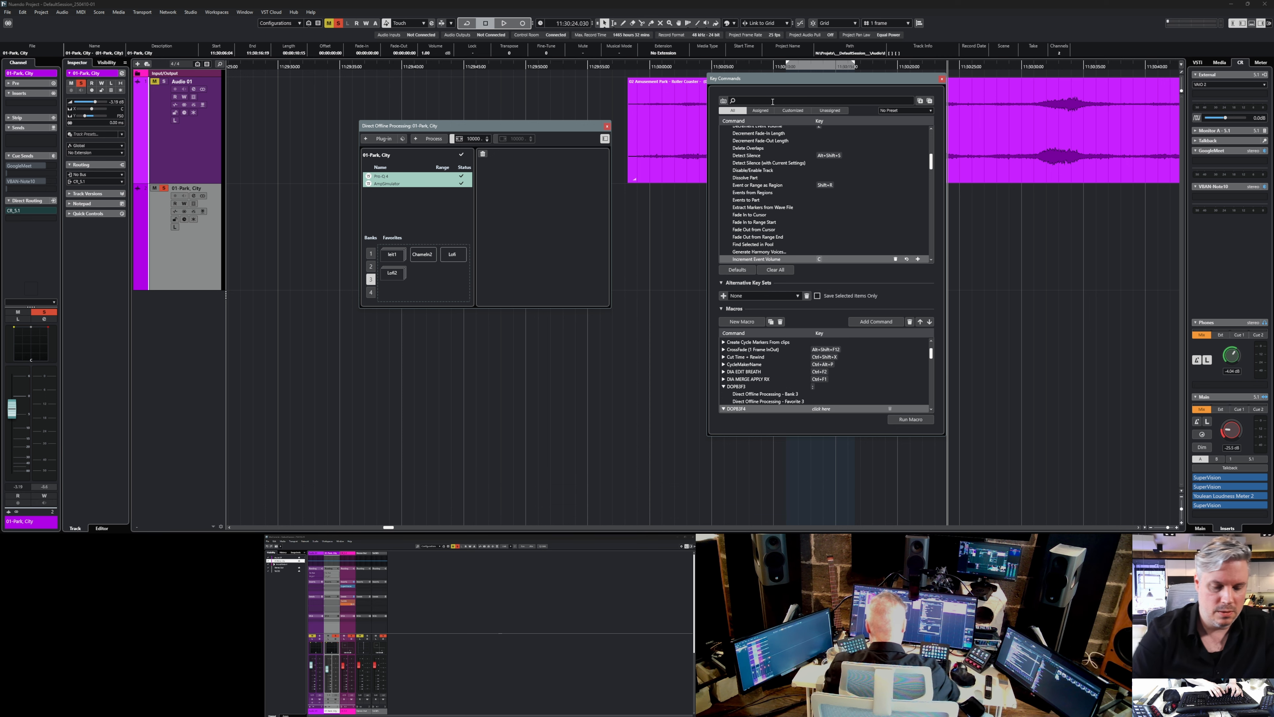
{"action": "type", "text": "bank"}
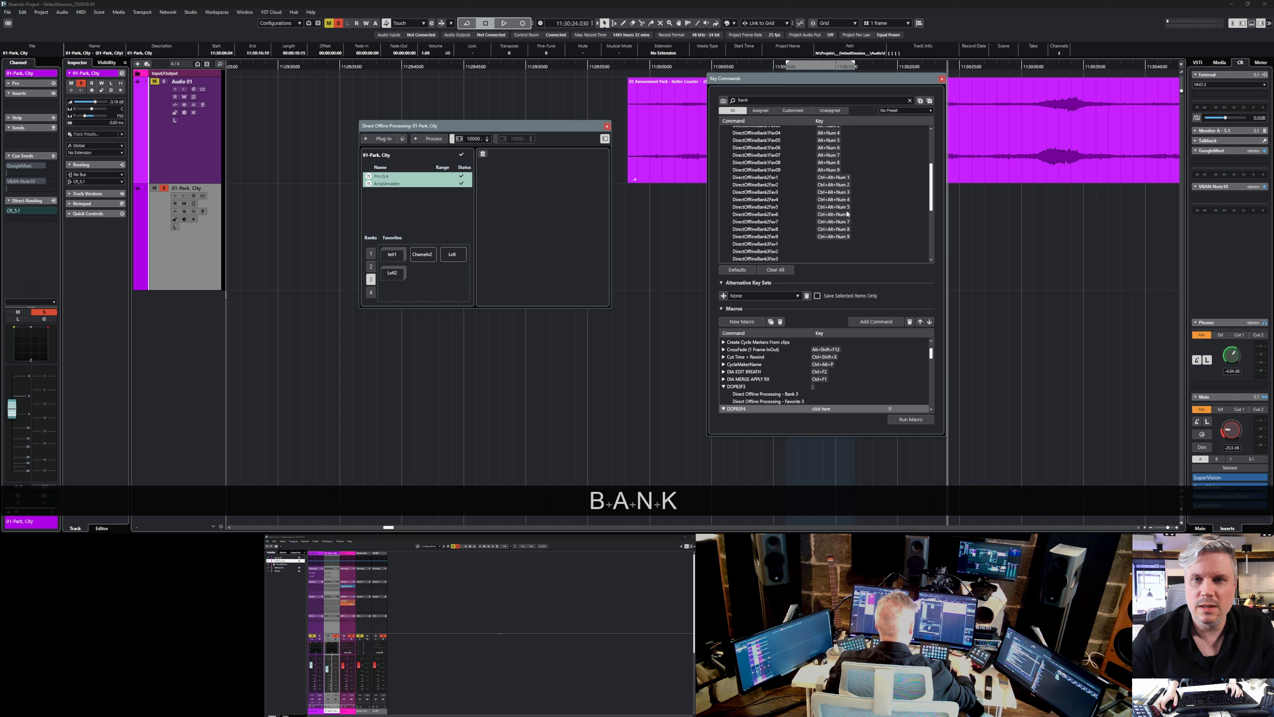
{"action": "scroll", "coordinate": [847, 214], "scroll_direction": "up", "scroll_amount": 4}
{"action": "left_click", "coordinate": [739, 174]}
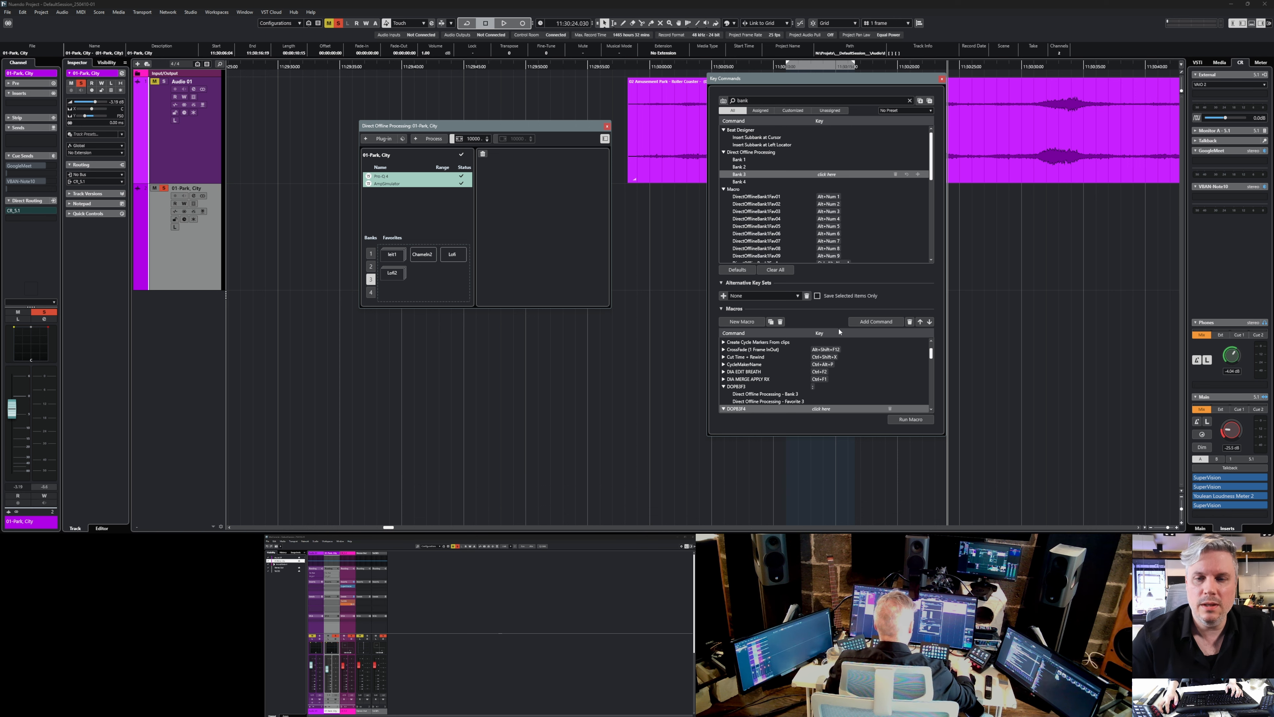
{"action": "left_click", "coordinate": [861, 324]}
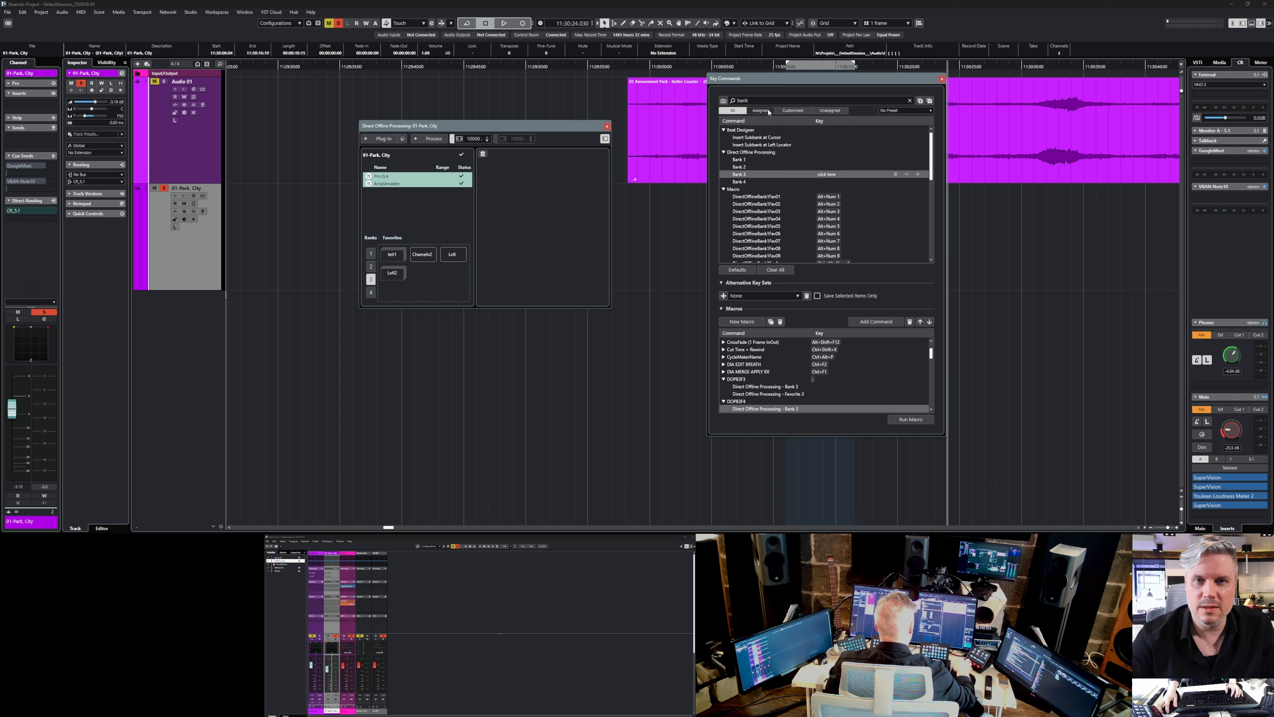
Find the Direct Offline Processing command Favorite 4 and add it to the DOPB3F4 macro.
{"action": "double_click", "coordinate": [763, 100]}
{"action": "type", "text": "favo"}
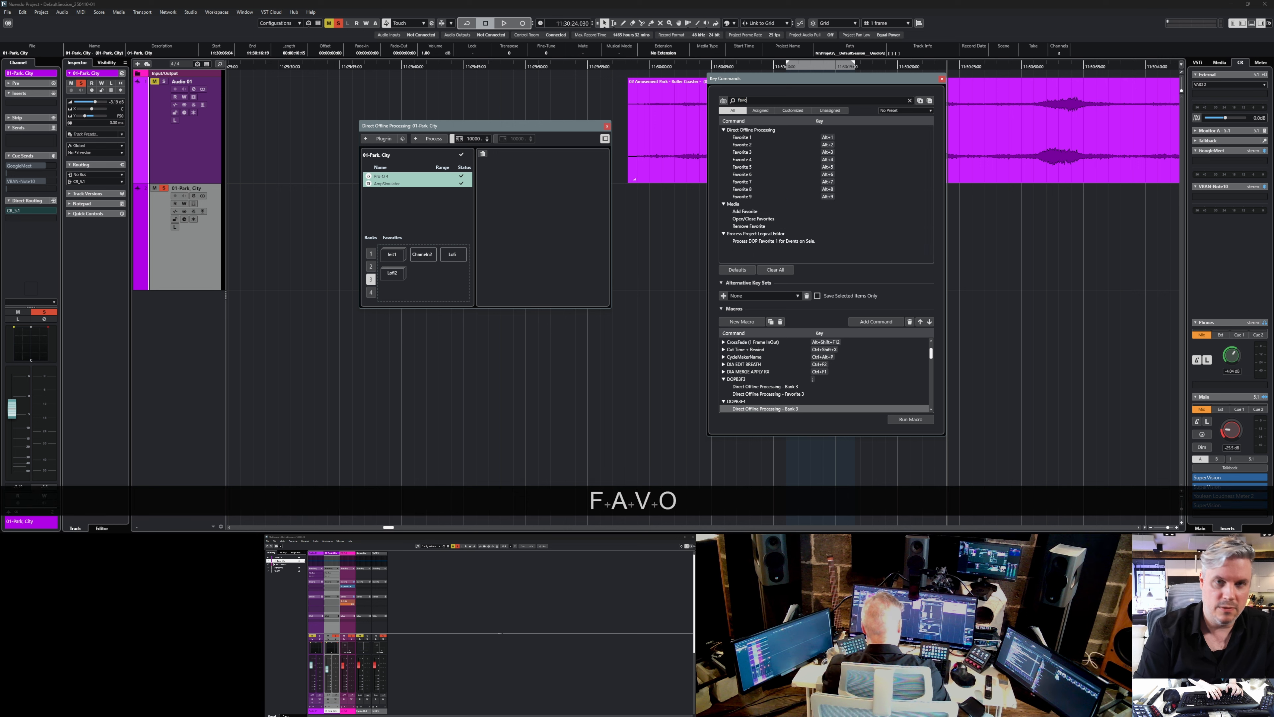
{"action": "left_click", "coordinate": [751, 159]}
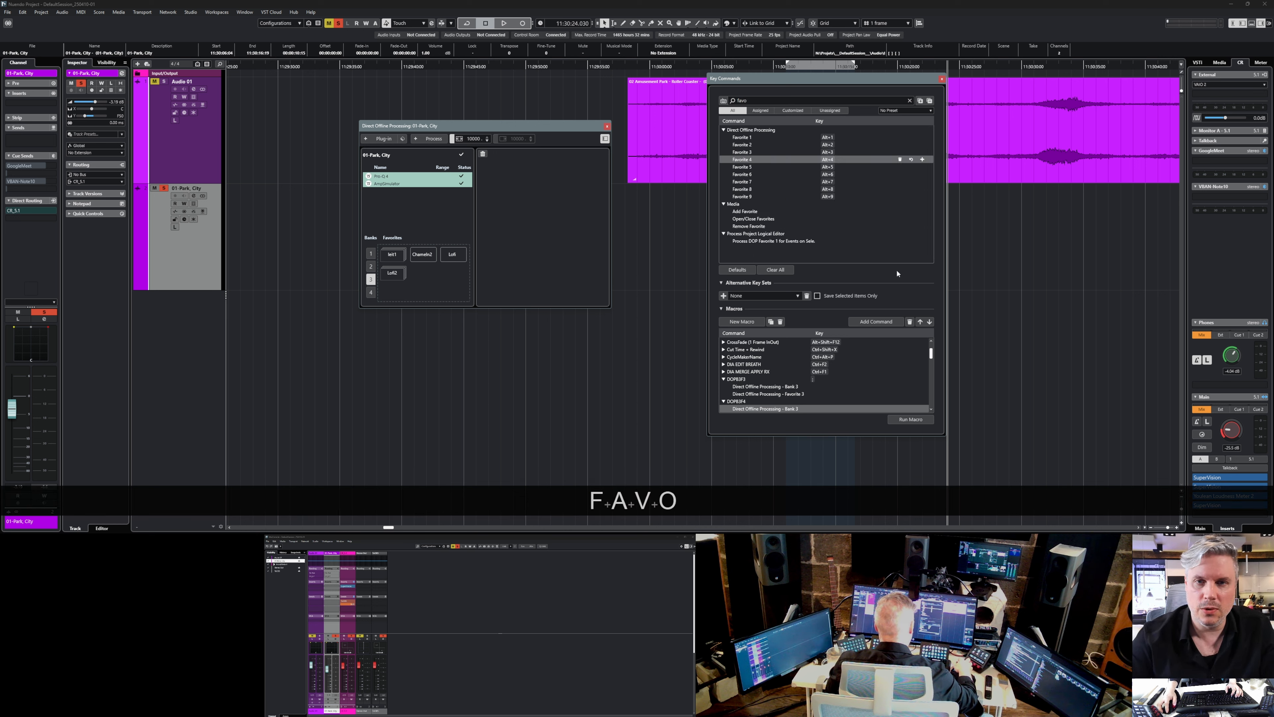
{"action": "left_click", "coordinate": [876, 322]}
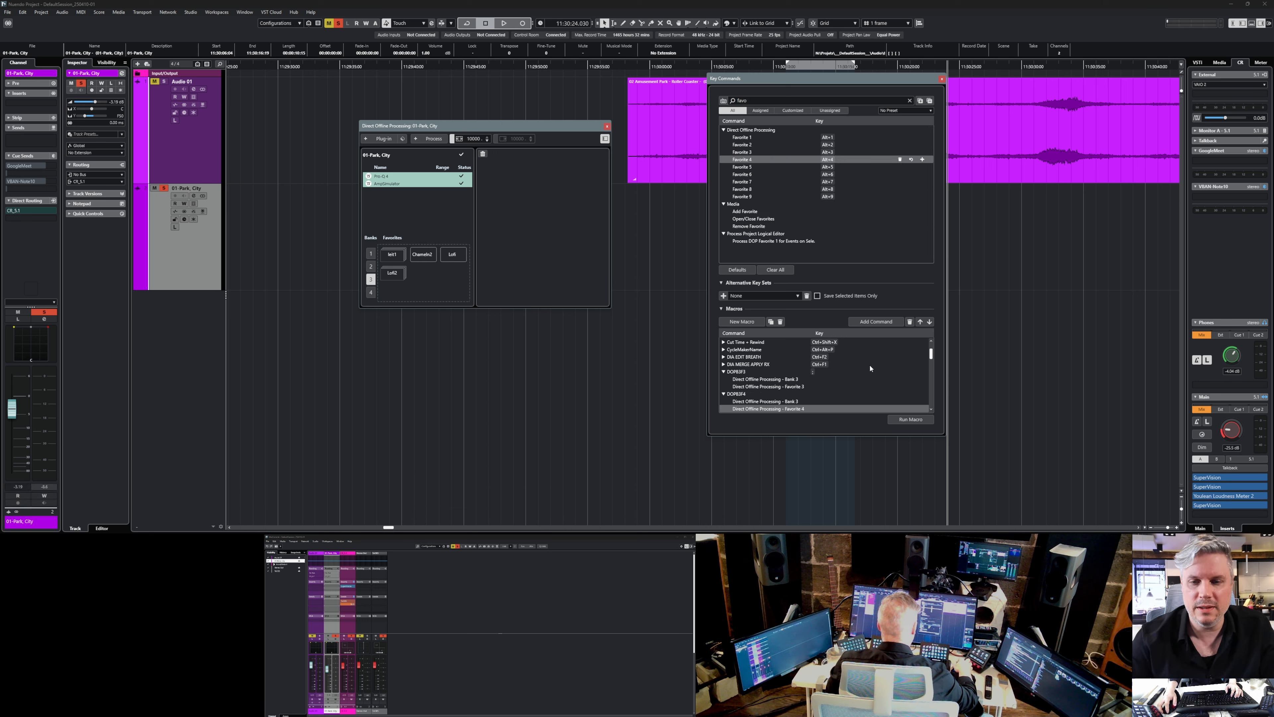
Assign Shift+; as the key command for the DOPB3F4 macro.
{"action": "left_click", "coordinate": [742, 394]}
{"action": "left_click", "coordinate": [828, 394]}
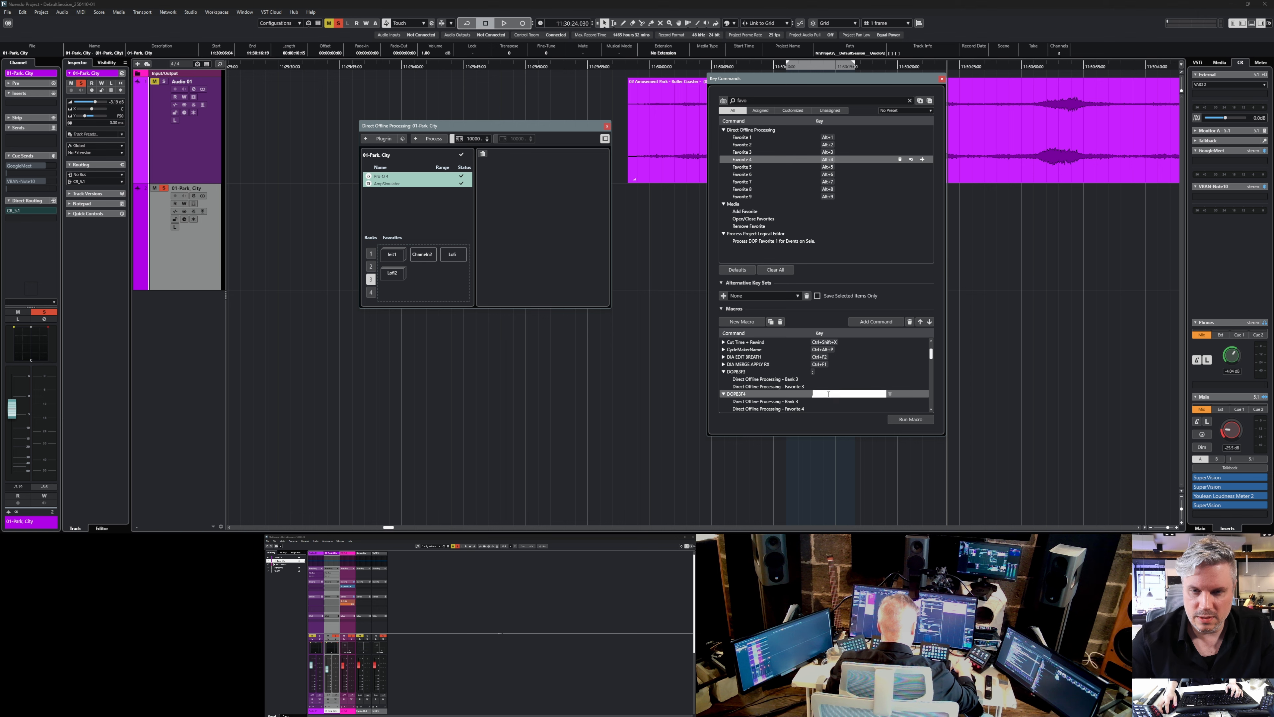
{"action": "key", "text": "shift+semicolon"}
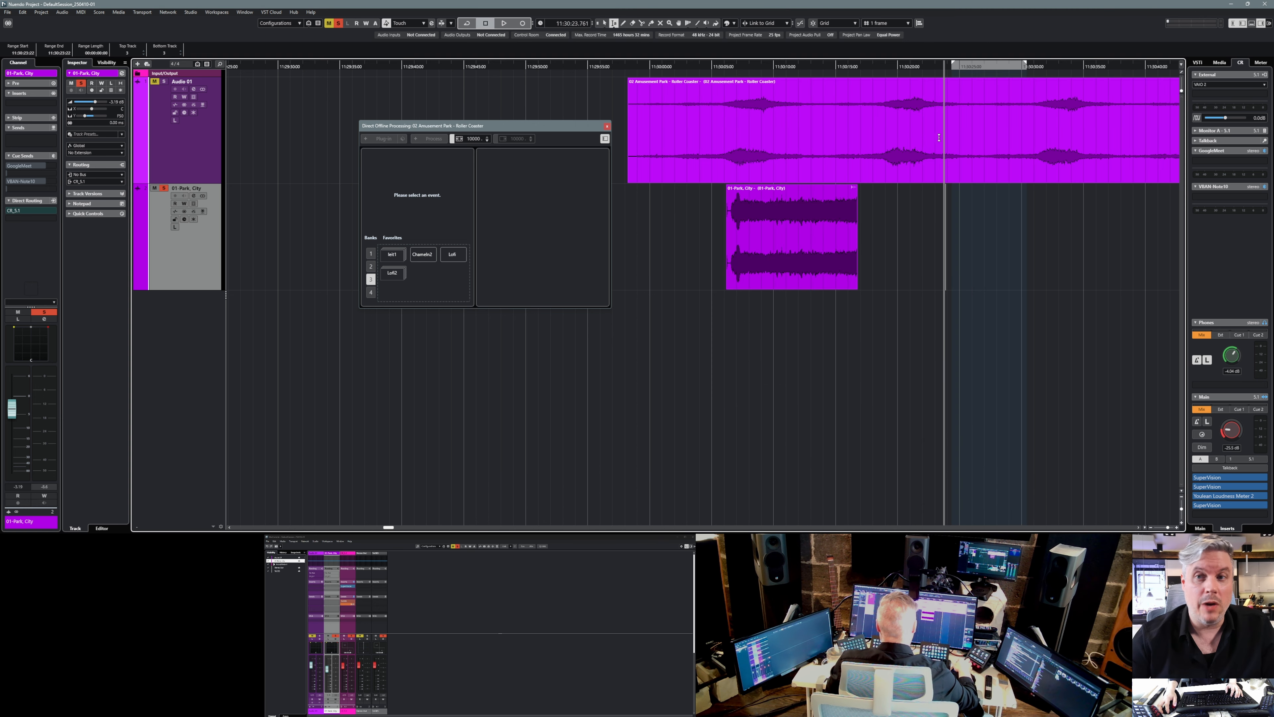
Apply the Lofi2 favorite to another range of the roller coaster clip with the DOPB3F4 macro and check its Pro-Q 4 and AmpSimulator processes.
{"action": "left_click_drag", "start_coordinate": [924, 138], "coordinate": [1000, 142]}
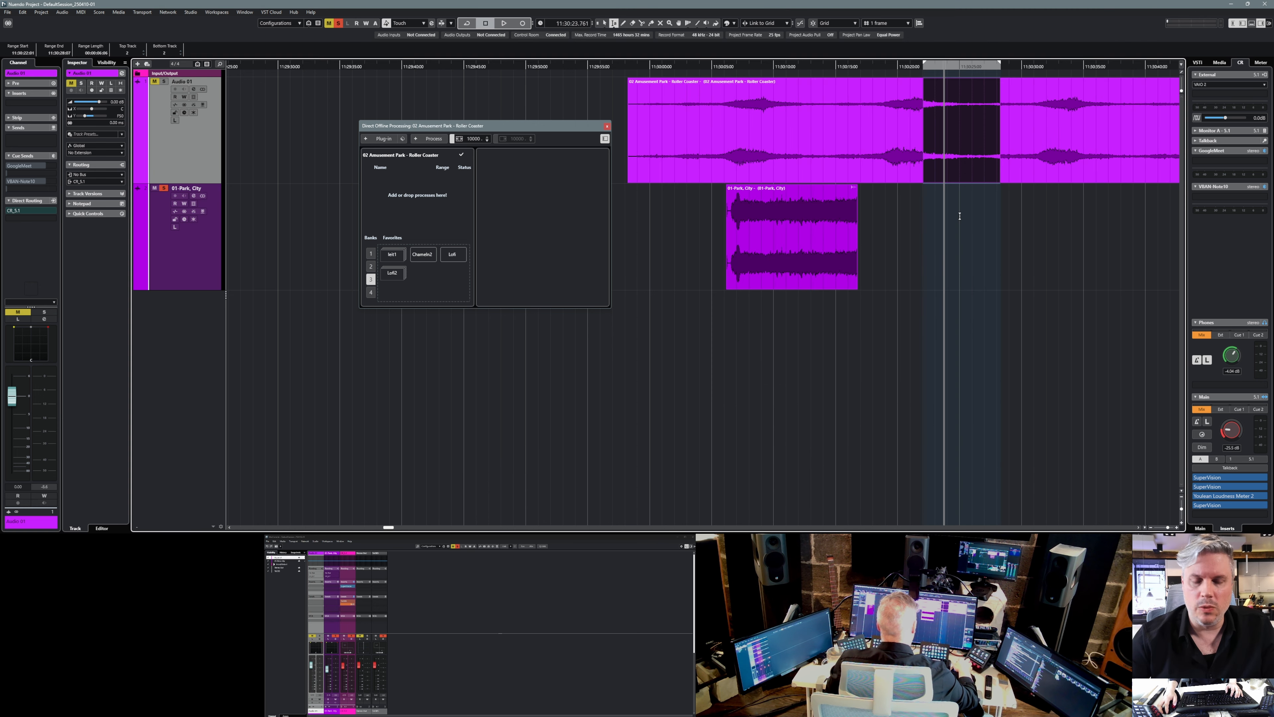
{"action": "key", "text": "shift+semicolon"}
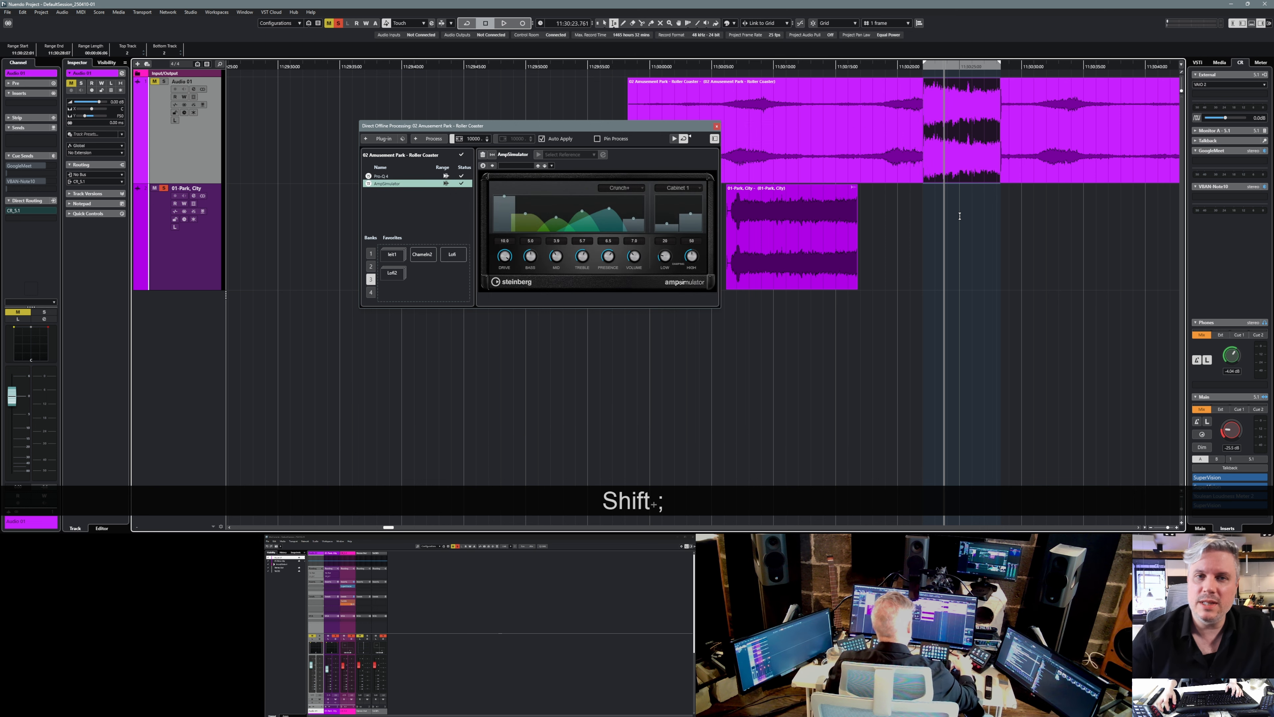
{"action": "left_click", "coordinate": [381, 176]}
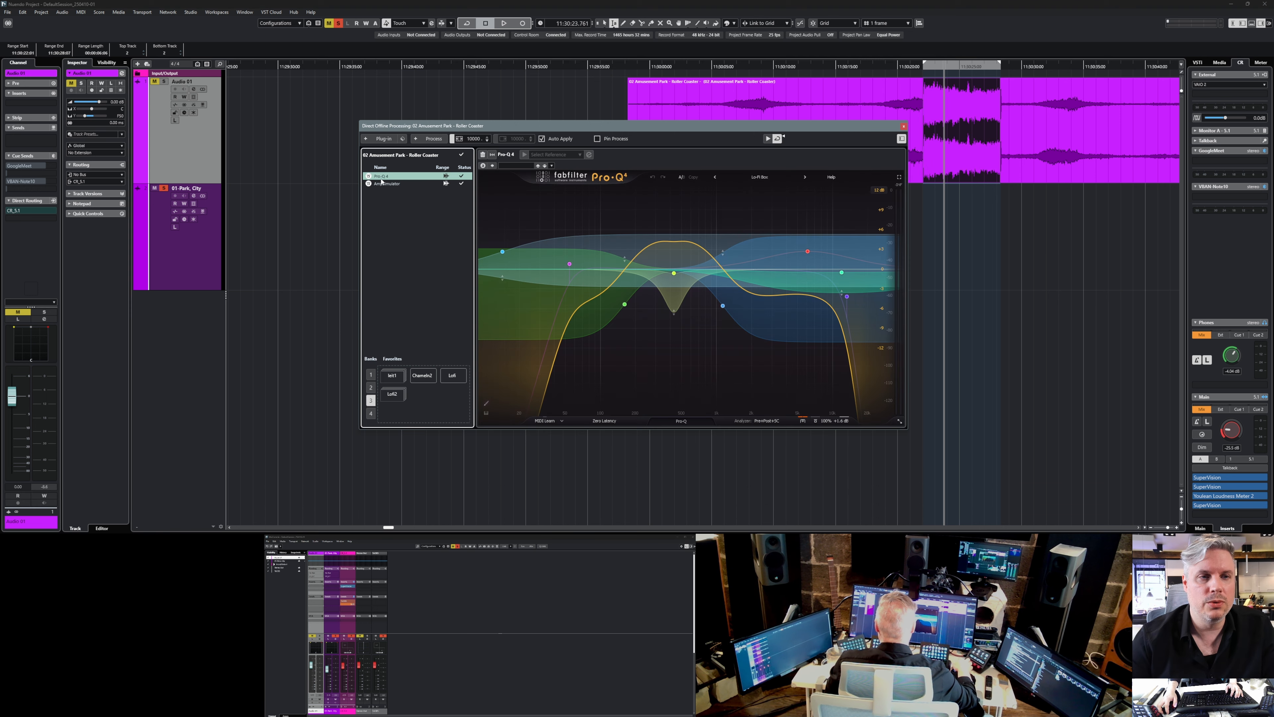
{"action": "left_click", "coordinate": [381, 184]}
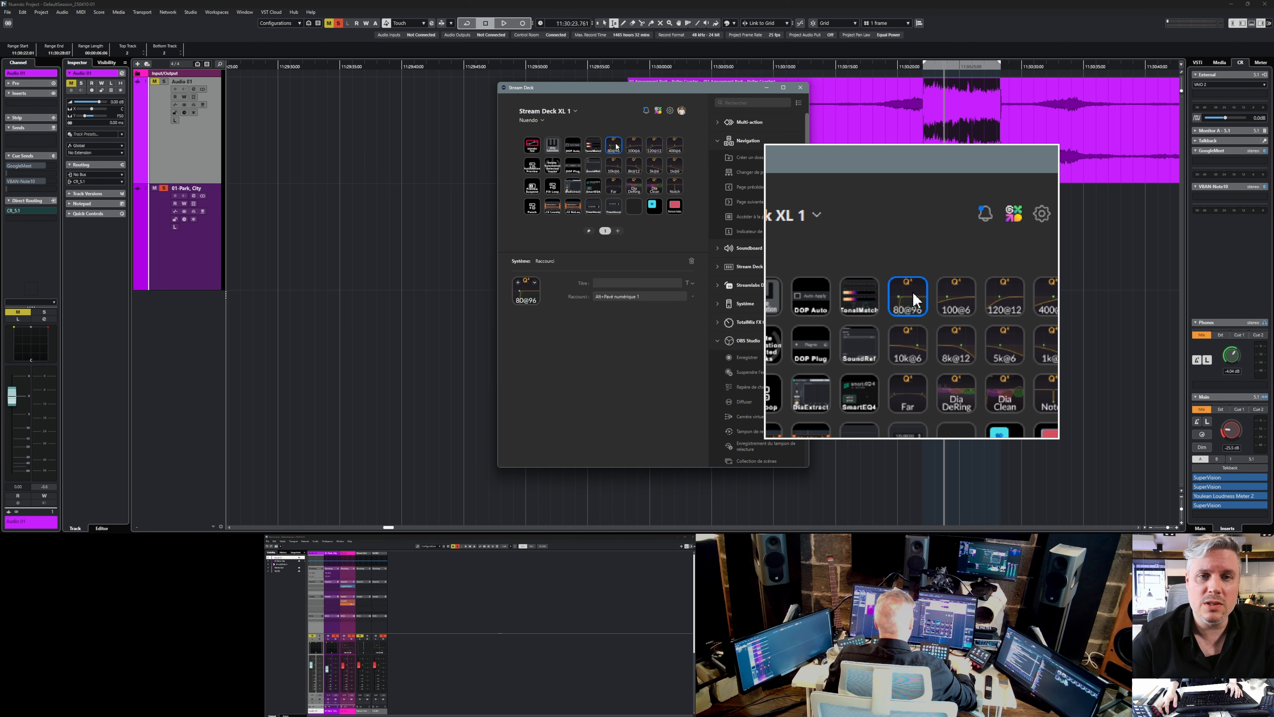
In the Stream Deck app, view the shortcuts assigned to the 100@6 and 400@6 keys.
{"action": "left_click", "coordinate": [635, 150]}
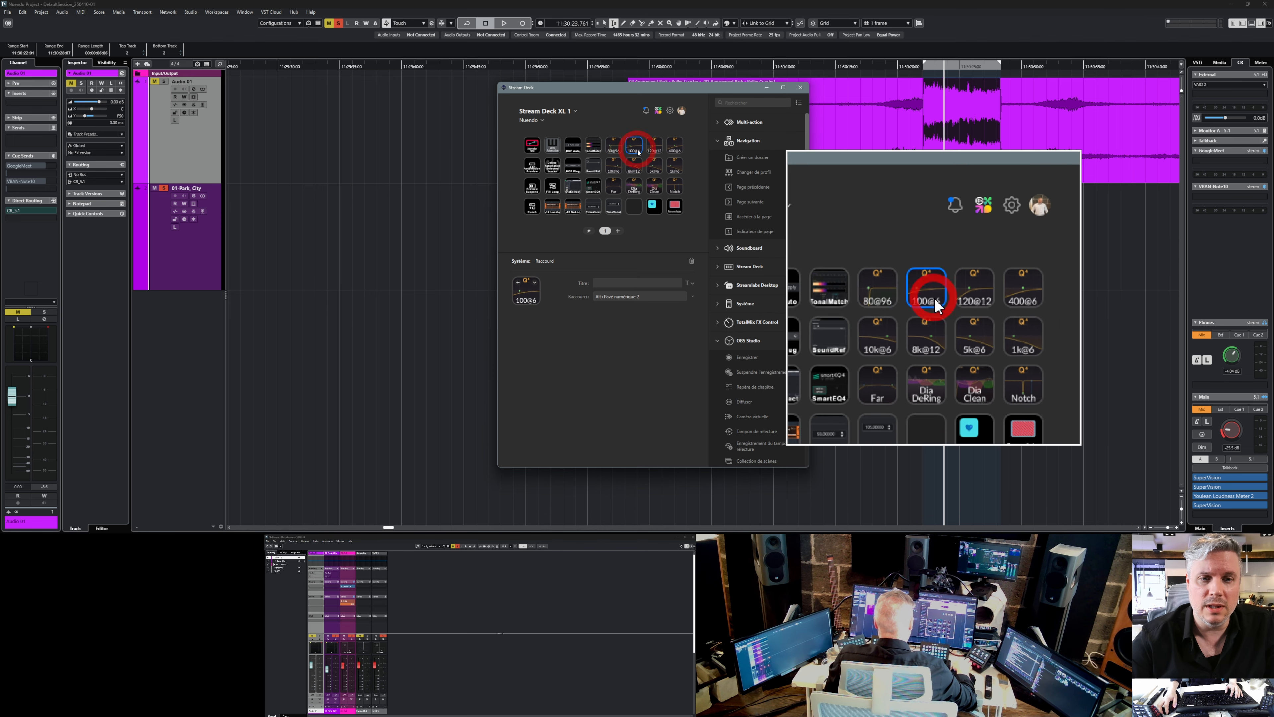
{"action": "left_click", "coordinate": [674, 146]}
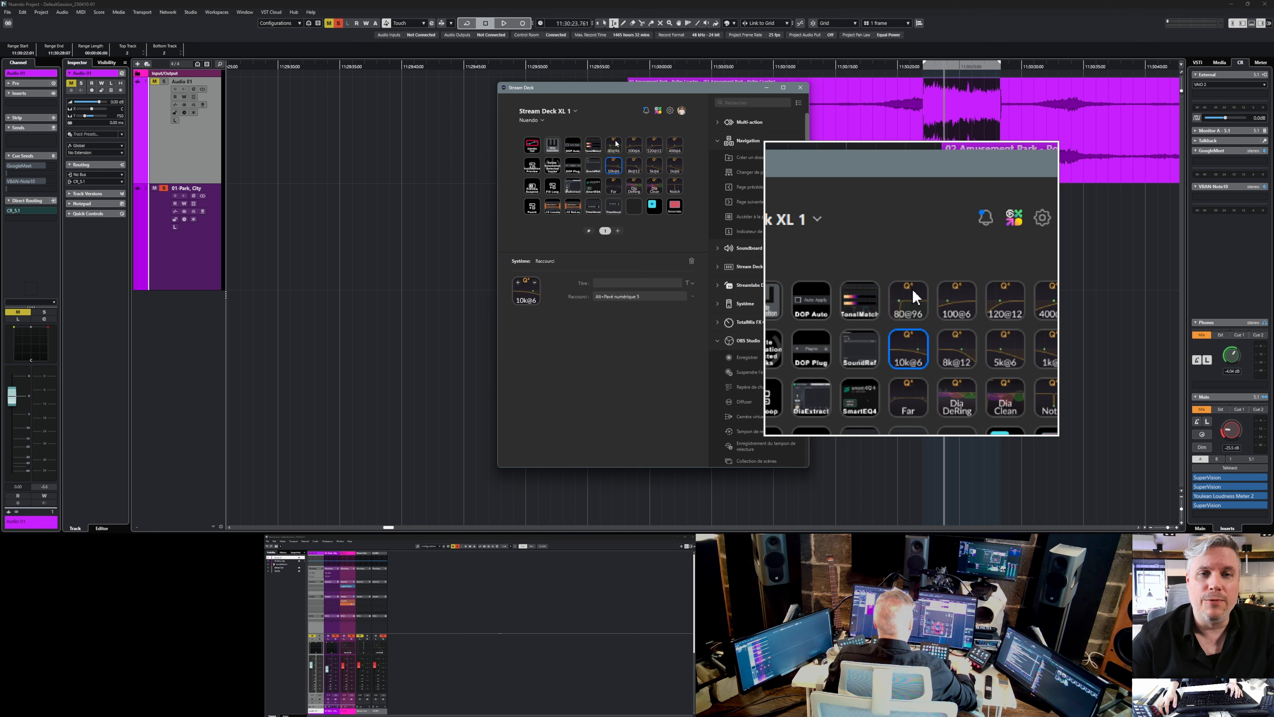
Using the favorites' shortcuts, apply Lo80@96 to a short range of the Park, City clip and Hi1k@6 to a longer range.
{"action": "left_click", "coordinate": [615, 148]}
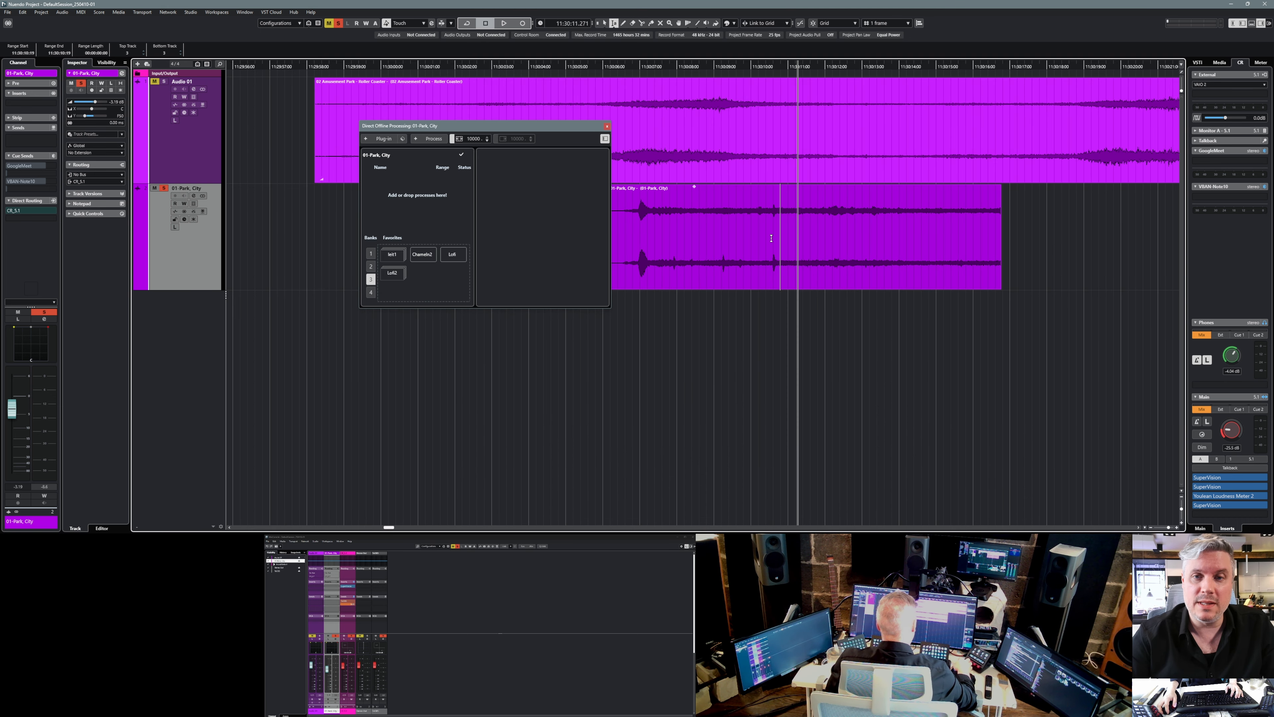
{"action": "left_click_drag", "start_coordinate": [771, 238], "coordinate": [784, 243]}
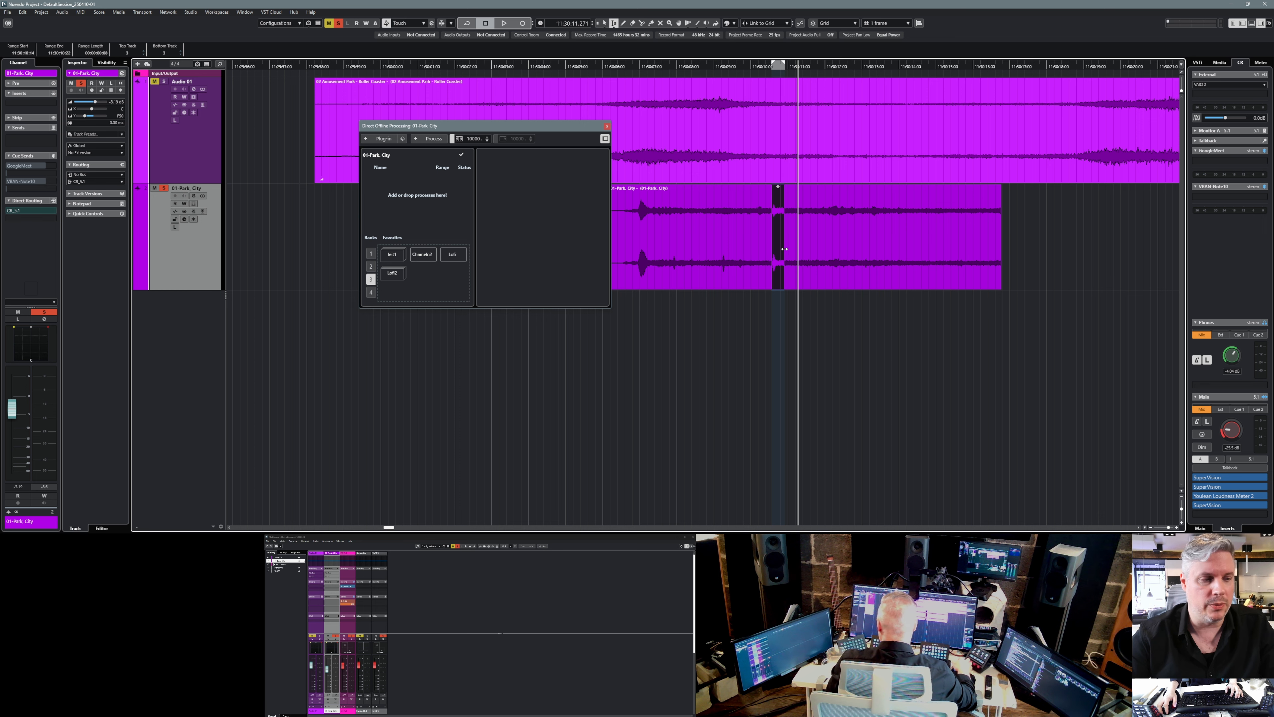
{"action": "key", "text": "alt+KP_1"}
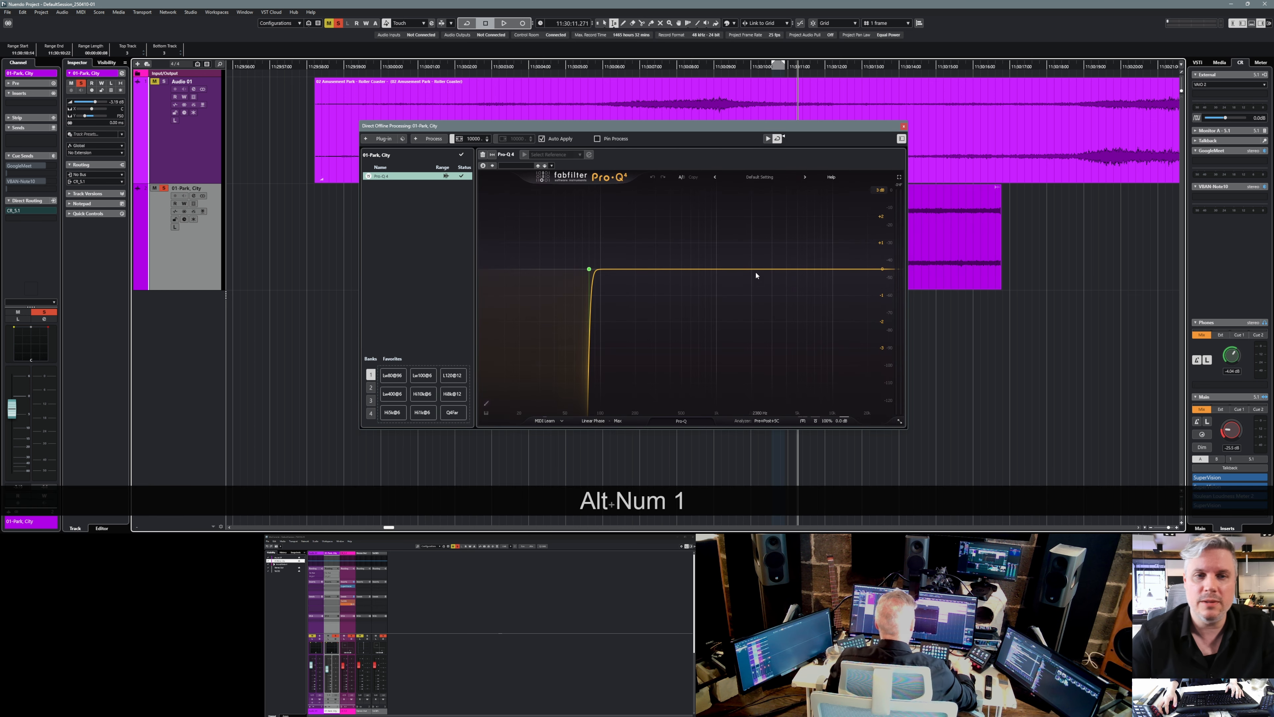
{"action": "left_click_drag", "start_coordinate": [879, 124], "coordinate": [581, 180]}
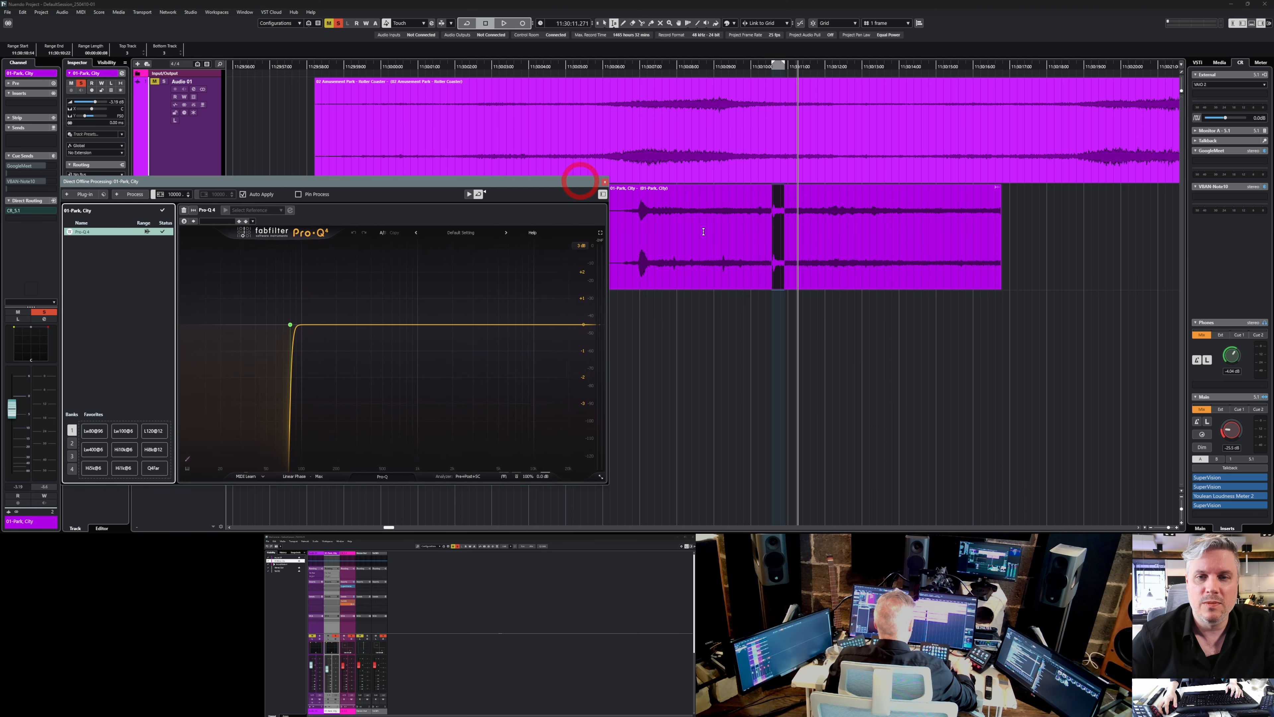
{"action": "left_click_drag", "start_coordinate": [808, 281], "coordinate": [887, 222]}
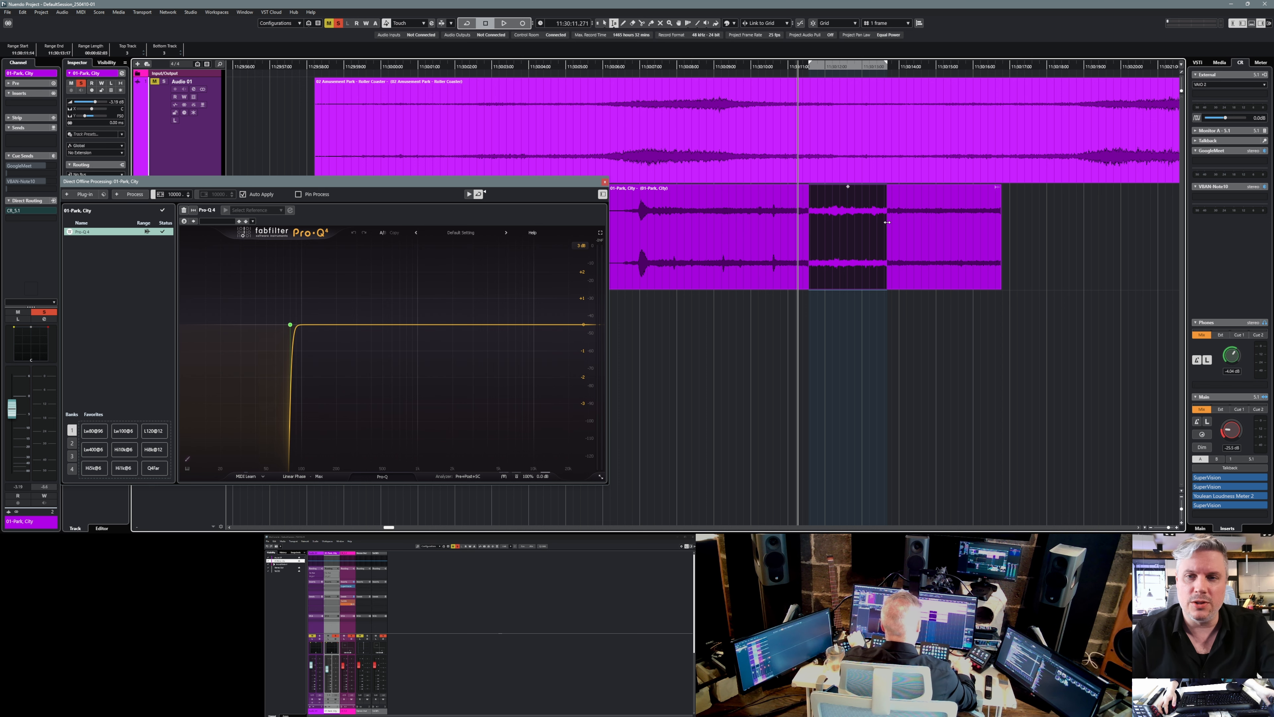
{"action": "key", "text": "alt+KP_8"}
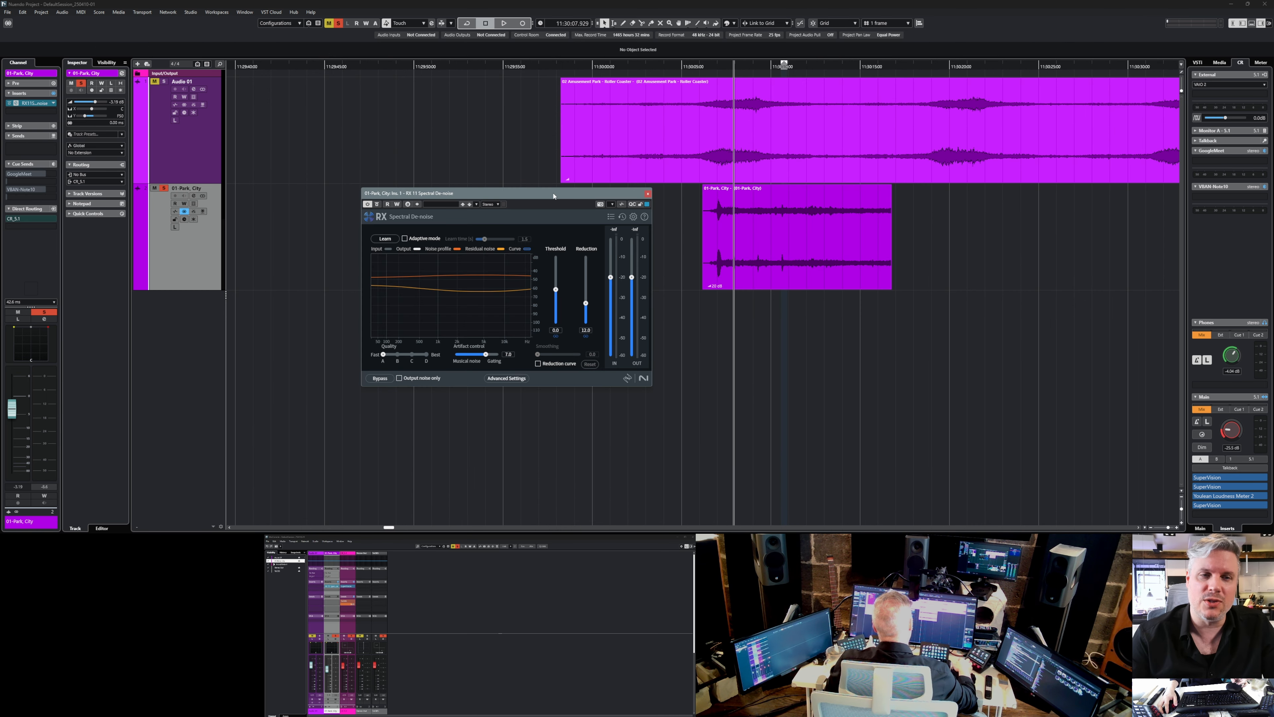
Play the Park, City clip through the RX 11 Spectral De-noise insert to learn its noise profile.
{"action": "left_click_drag", "start_coordinate": [553, 201], "coordinate": [596, 205]}
{"action": "key", "text": "space"}
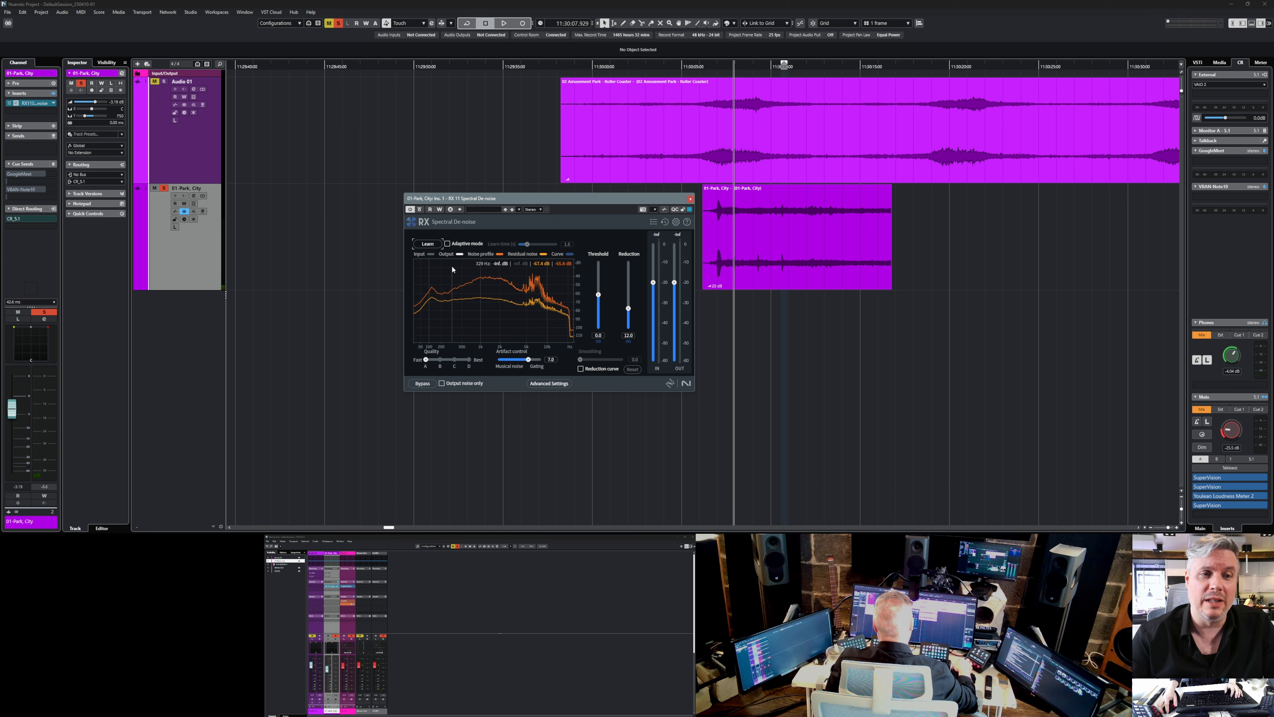
{"action": "key", "text": "space"}
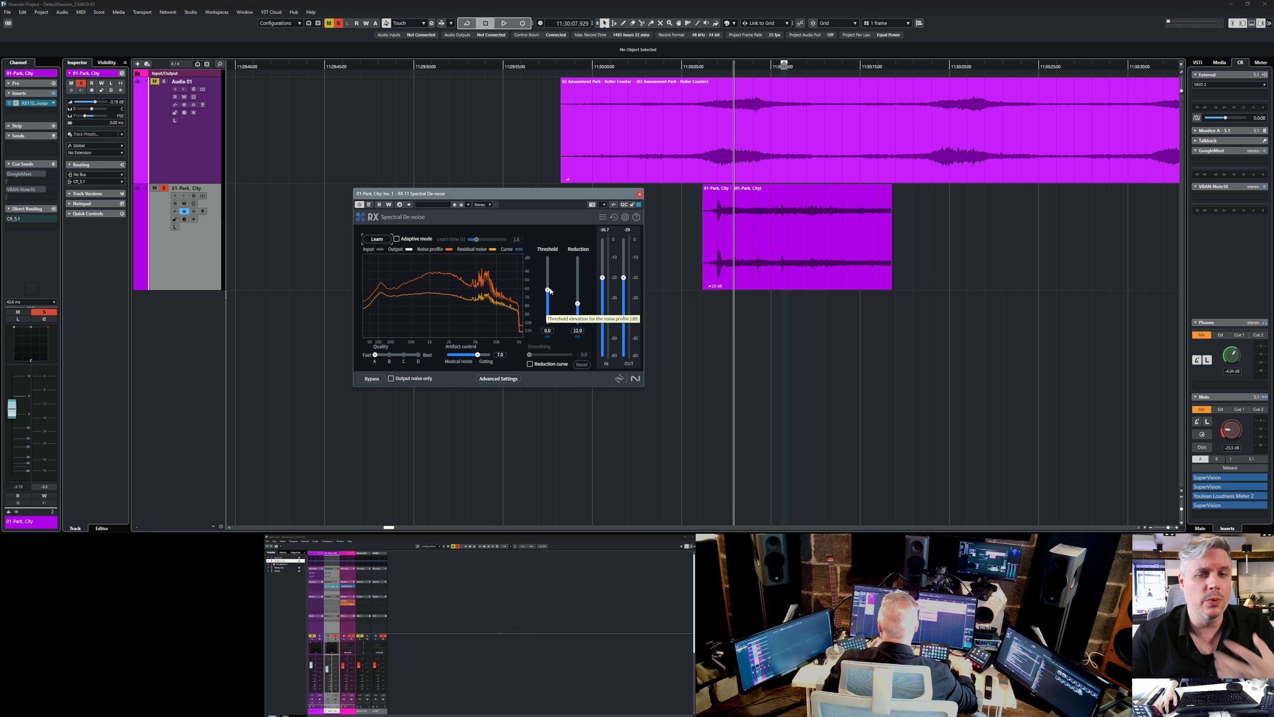
Copy the RX 11 Spectral De-noise insert with its settings into Direct Offline Processing for the Park, City clip, and deactivate the track insert.
{"action": "key", "text": "q"}
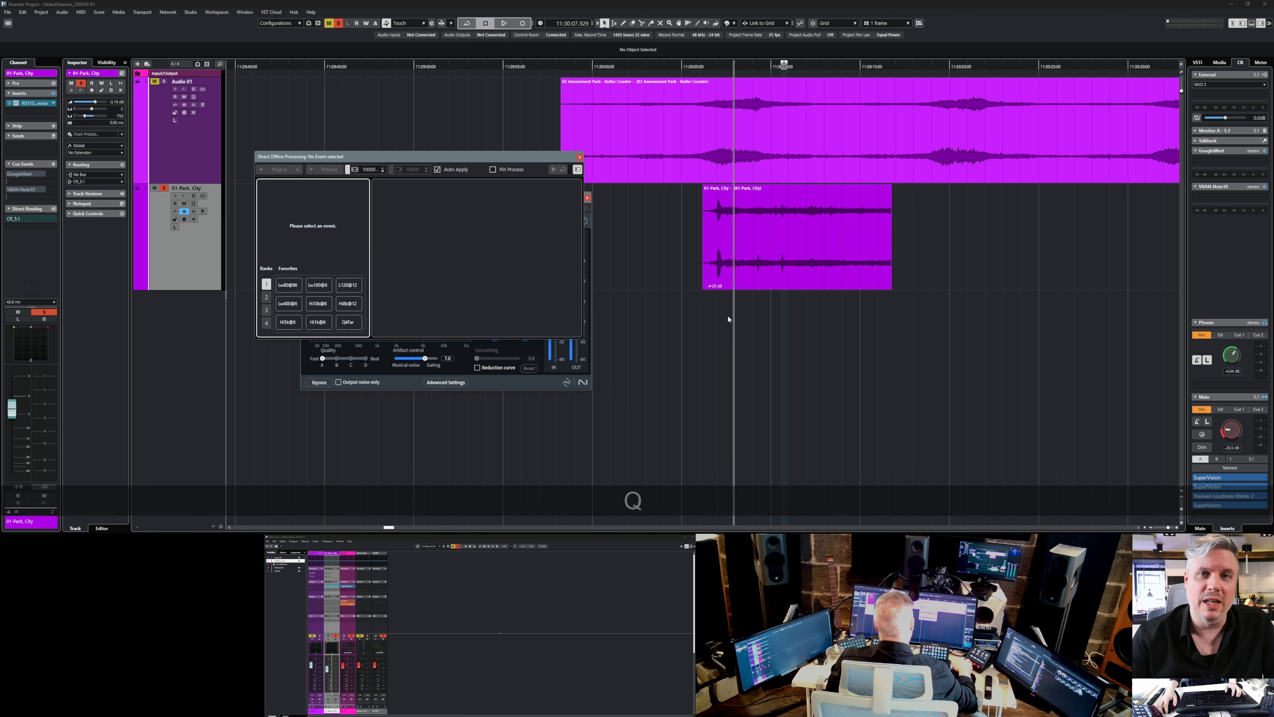
{"action": "left_click_drag", "start_coordinate": [539, 161], "coordinate": [901, 279]}
{"action": "left_click", "coordinate": [799, 235]}
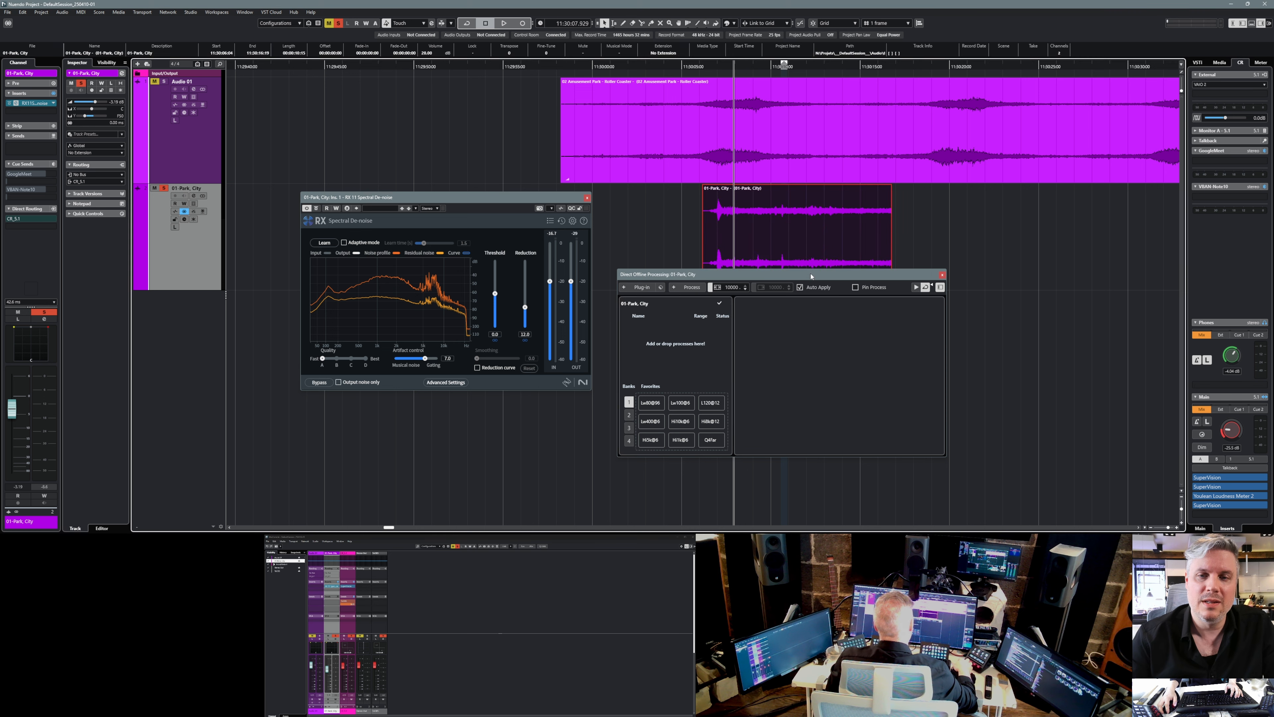
{"action": "left_click_drag", "start_coordinate": [34, 103], "coordinate": [680, 361]}
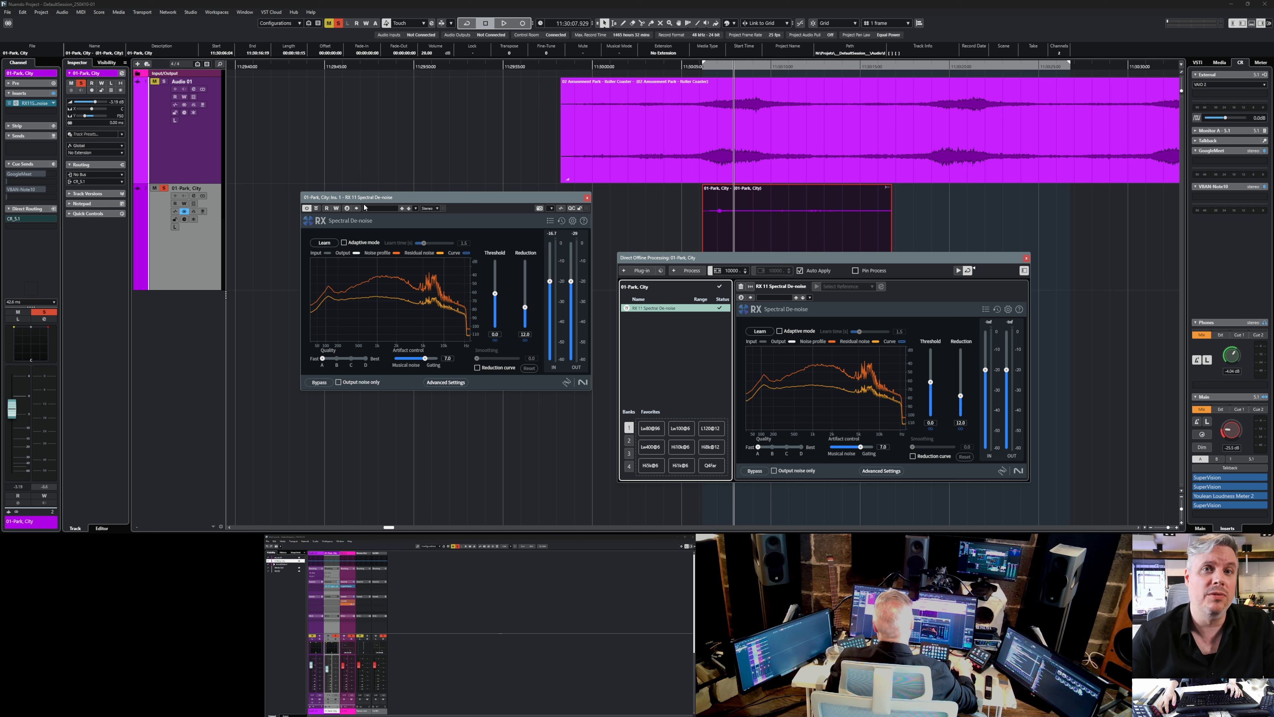
{"action": "left_click_drag", "start_coordinate": [34, 103], "coordinate": [91, 146]}
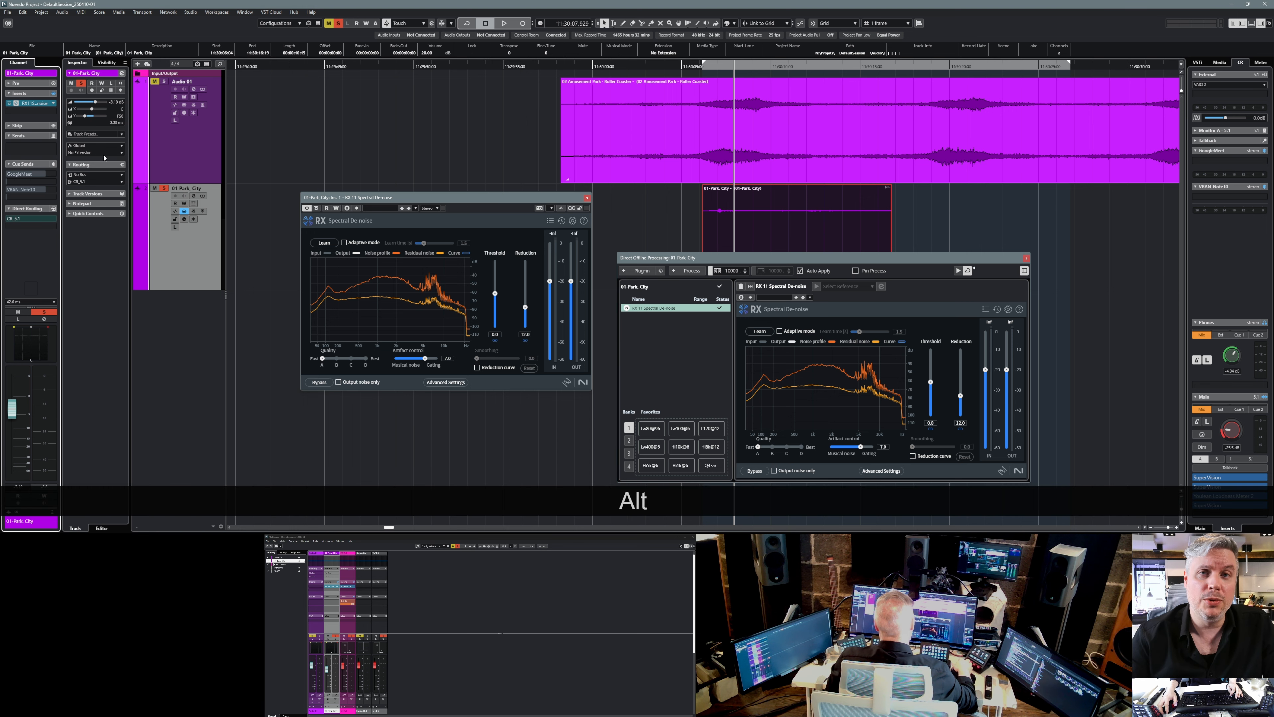
{"action": "left_click", "coordinate": [9, 103], "text": "alt"}
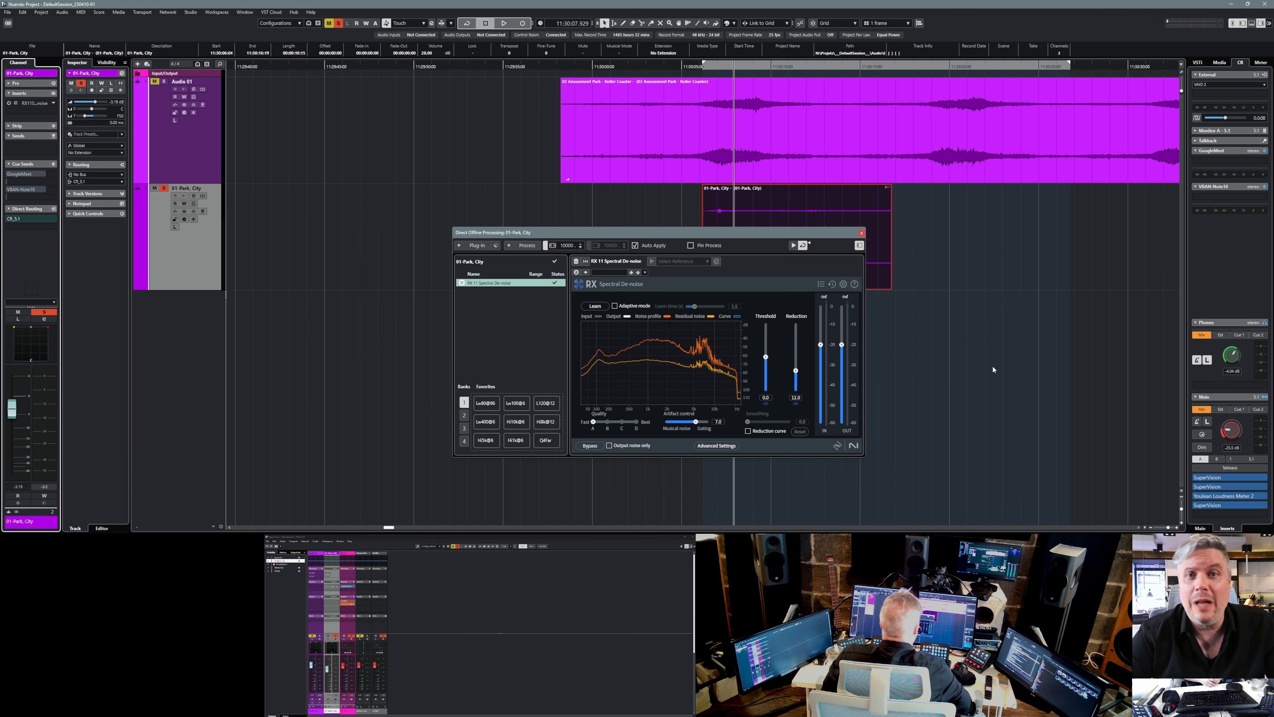